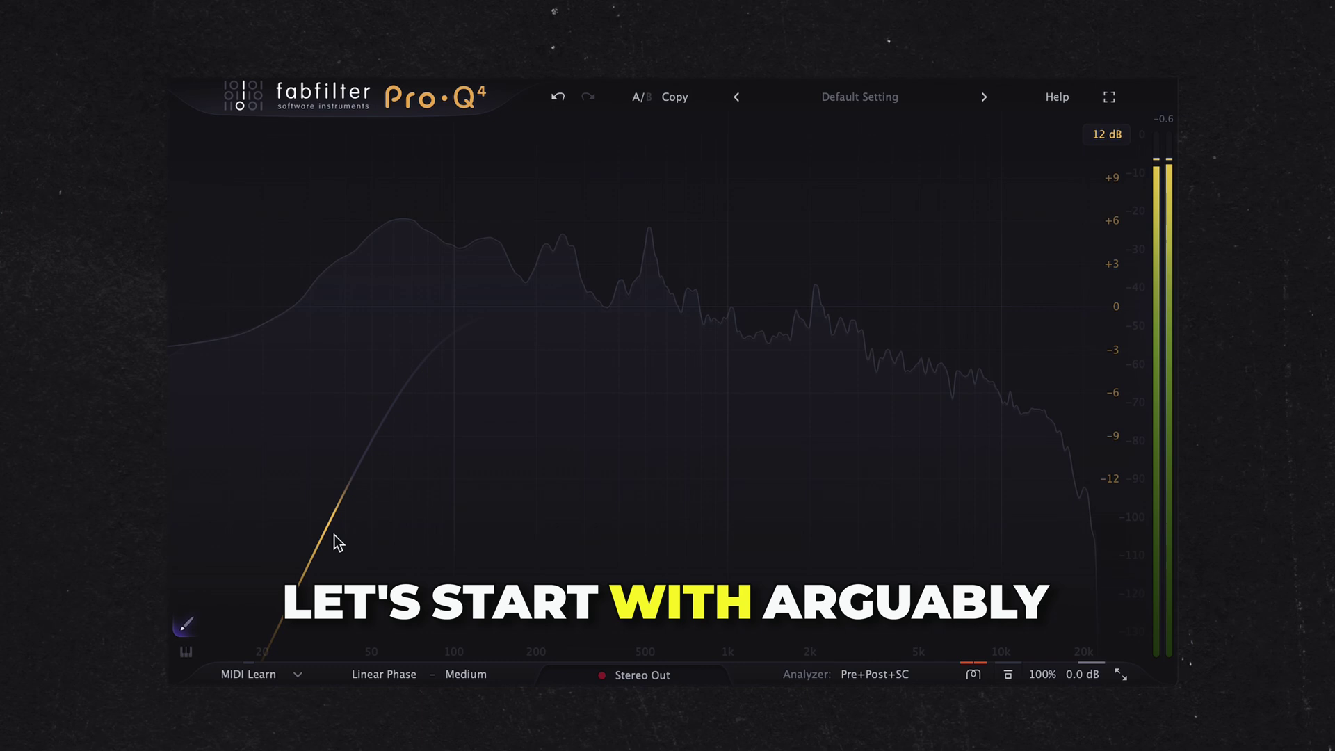
Draw an EQ Sketch stroke across the spectrum that becomes five bands.
{"action": "mouse_move", "coordinate": [338, 542]}
{"action": "left_mouse_down"}
{"action": "mouse_move", "coordinate": [471, 296]}
{"action": "mouse_move", "coordinate": [645, 489]}
{"action": "mouse_move", "coordinate": [807, 335]}
{"action": "mouse_move", "coordinate": [879, 303]}
{"action": "mouse_move", "coordinate": [904, 279]}
{"action": "left_mouse_up"}
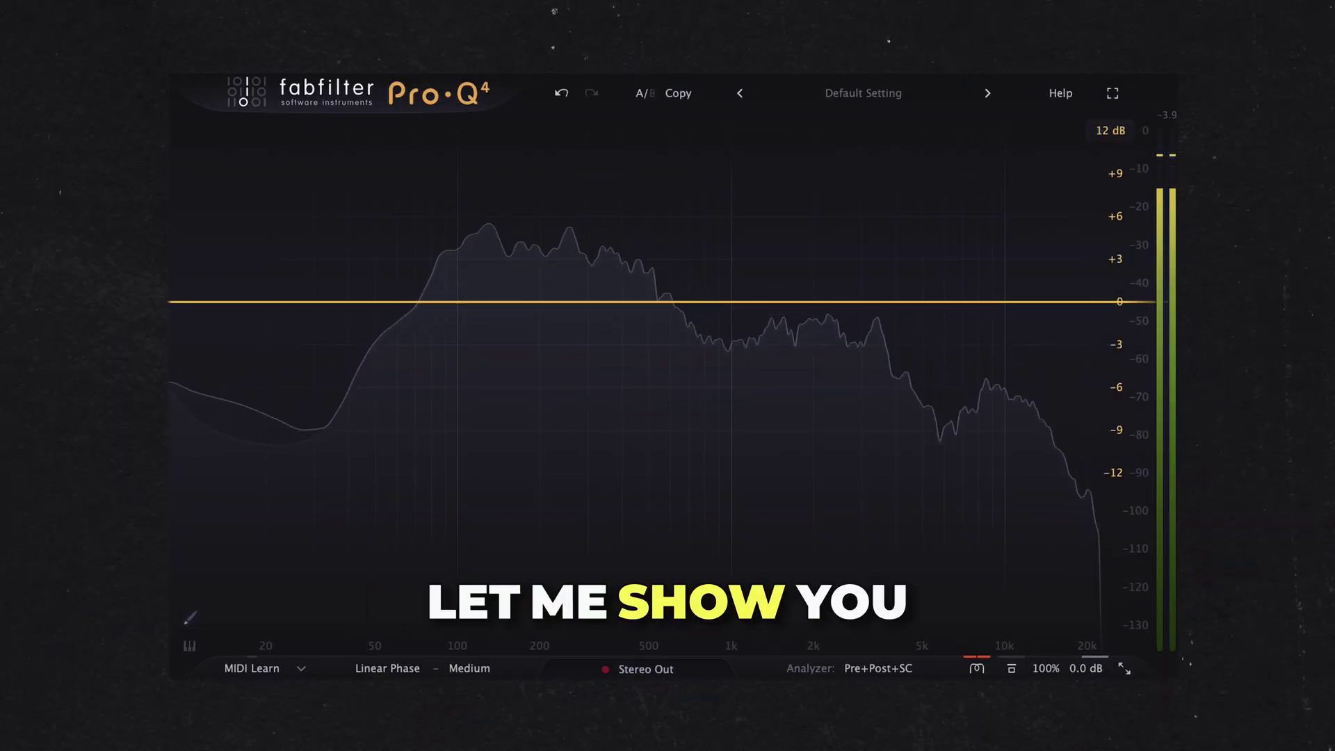
Sketch a curve across the kick's spectrum and add a deepened notch near 517 Hz.
{"action": "left_click", "coordinate": [185, 618]}
{"action": "mouse_move", "coordinate": [528, 341]}
{"action": "left_mouse_down"}
{"action": "mouse_move", "coordinate": [390, 596]}
{"action": "mouse_move", "coordinate": [441, 349]}
{"action": "mouse_move", "coordinate": [607, 286]}
{"action": "mouse_move", "coordinate": [928, 287]}
{"action": "mouse_move", "coordinate": [974, 578]}
{"action": "left_mouse_up"}
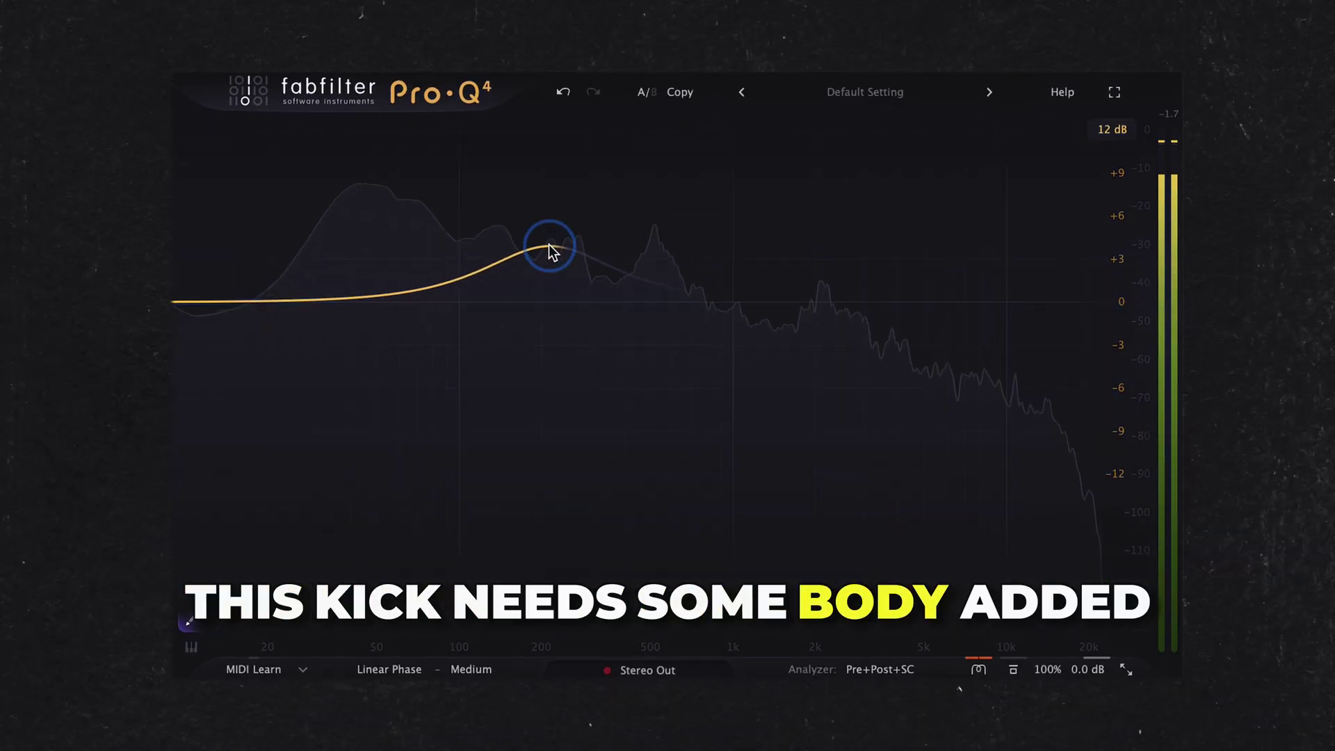
{"action": "double_click", "coordinate": [654, 346]}
{"action": "left_click_drag", "start_coordinate": [657, 398], "coordinate": [661, 413]}
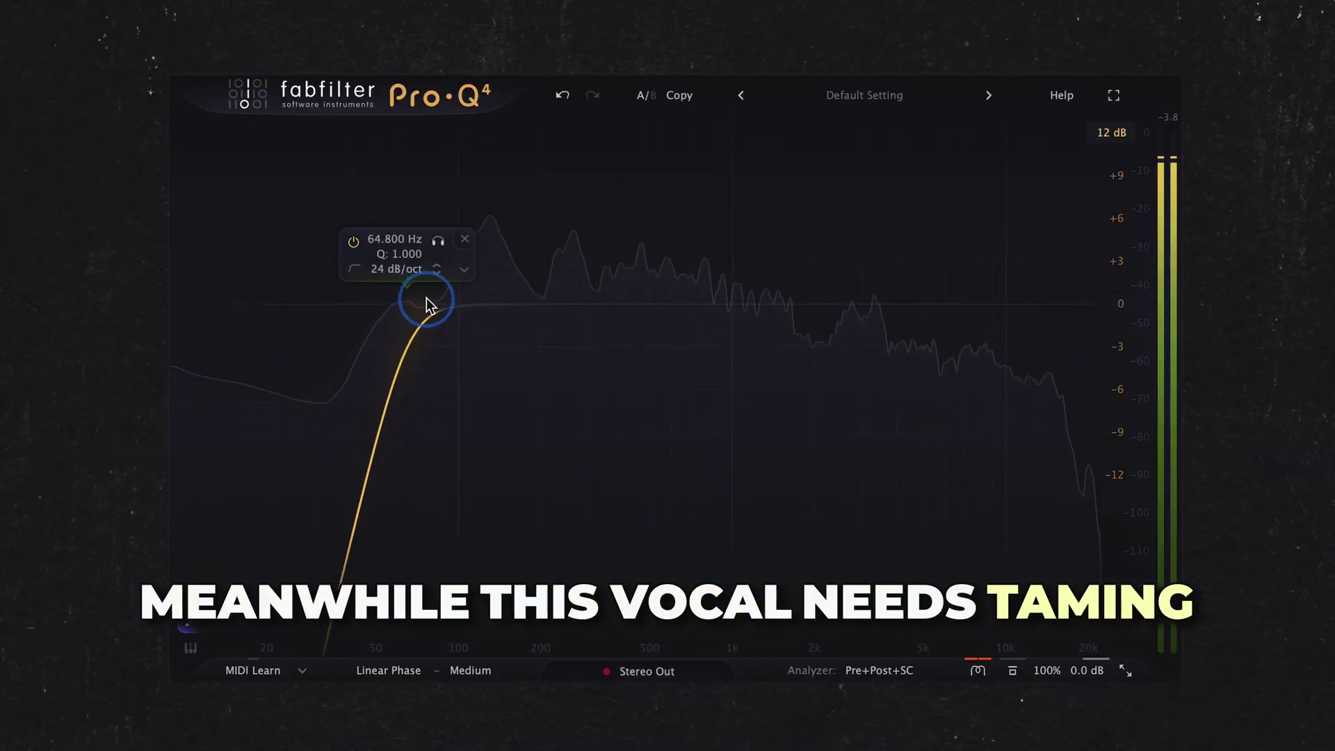
Sketch dips near 400 Hz and 3.5 kHz plus a high-pass rising to about 680 Hz.
{"action": "left_click_drag", "start_coordinate": [649, 313], "coordinate": [644, 357]}
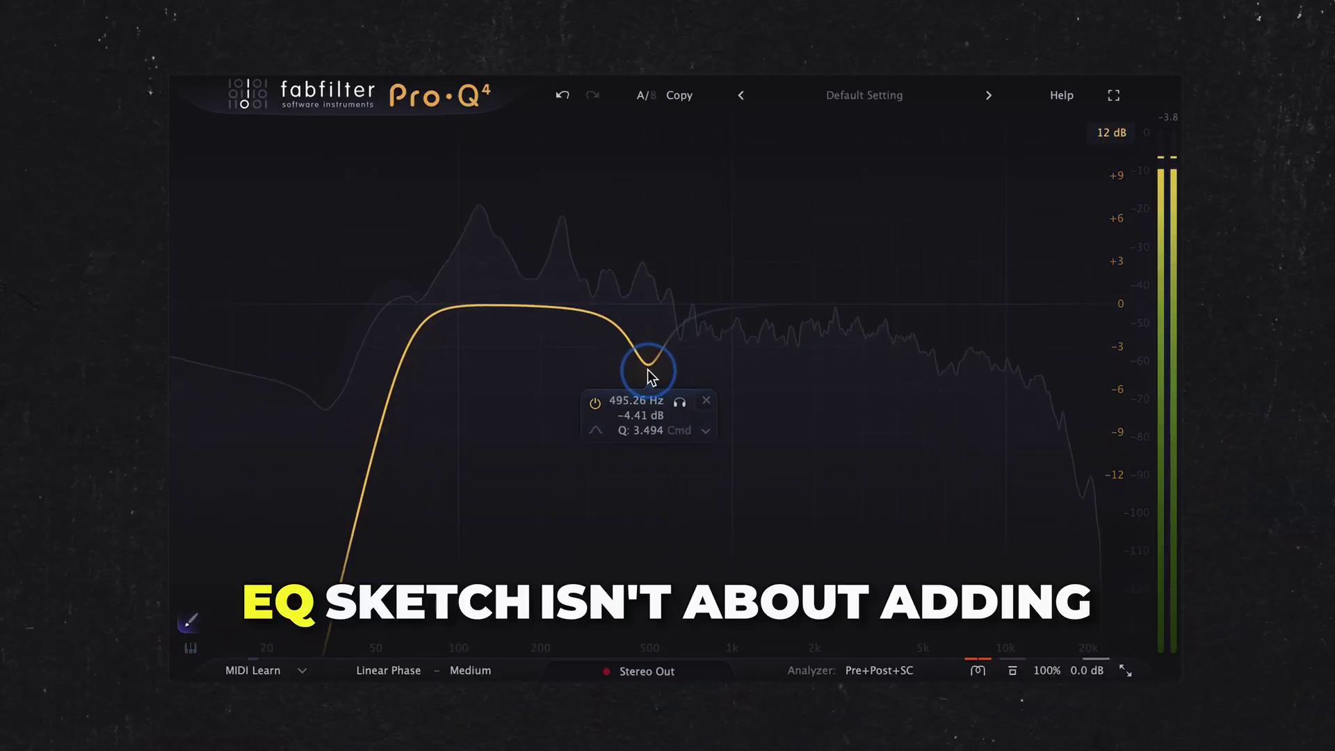
{"action": "mouse_move", "coordinate": [737, 319]}
{"action": "left_mouse_down"}
{"action": "mouse_move", "coordinate": [853, 315]}
{"action": "mouse_move", "coordinate": [880, 365]}
{"action": "mouse_move", "coordinate": [944, 321]}
{"action": "mouse_move", "coordinate": [1007, 318]}
{"action": "mouse_move", "coordinate": [1124, 458]}
{"action": "mouse_move", "coordinate": [1142, 631]}
{"action": "left_mouse_up"}
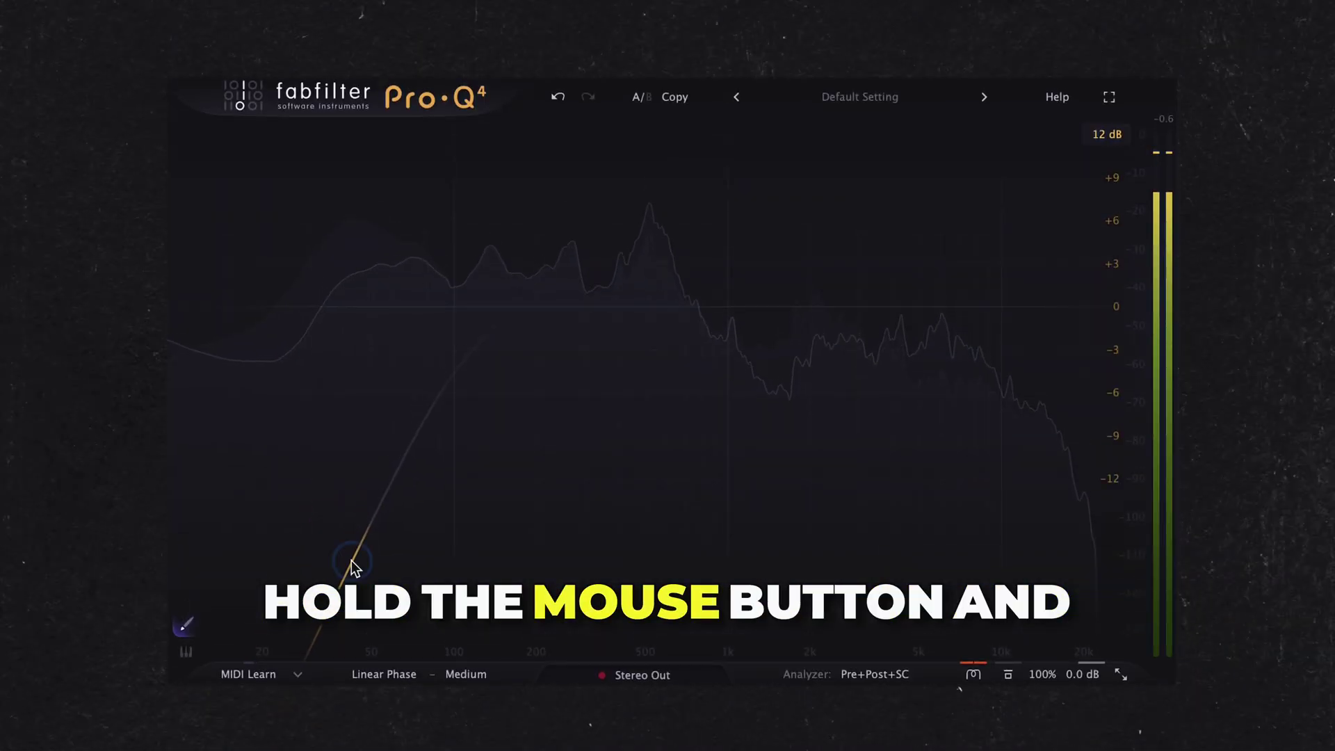
{"action": "mouse_move", "coordinate": [352, 561]}
{"action": "left_mouse_down"}
{"action": "mouse_move", "coordinate": [446, 347]}
{"action": "mouse_move", "coordinate": [694, 273]}
{"action": "mouse_move", "coordinate": [687, 358]}
{"action": "mouse_move", "coordinate": [849, 307]}
{"action": "mouse_move", "coordinate": [924, 222]}
{"action": "mouse_move", "coordinate": [1071, 450]}
{"action": "mouse_move", "coordinate": [1022, 426]}
{"action": "mouse_move", "coordinate": [655, 366]}
{"action": "mouse_move", "coordinate": [451, 457]}
{"action": "mouse_move", "coordinate": [235, 599]}
{"action": "mouse_move", "coordinate": [332, 399]}
{"action": "mouse_move", "coordinate": [507, 329]}
{"action": "mouse_move", "coordinate": [645, 385]}
{"action": "mouse_move", "coordinate": [933, 292]}
{"action": "mouse_move", "coordinate": [1016, 234]}
{"action": "mouse_move", "coordinate": [886, 361]}
{"action": "mouse_move", "coordinate": [372, 363]}
{"action": "mouse_move", "coordinate": [322, 415]}
{"action": "left_mouse_up"}
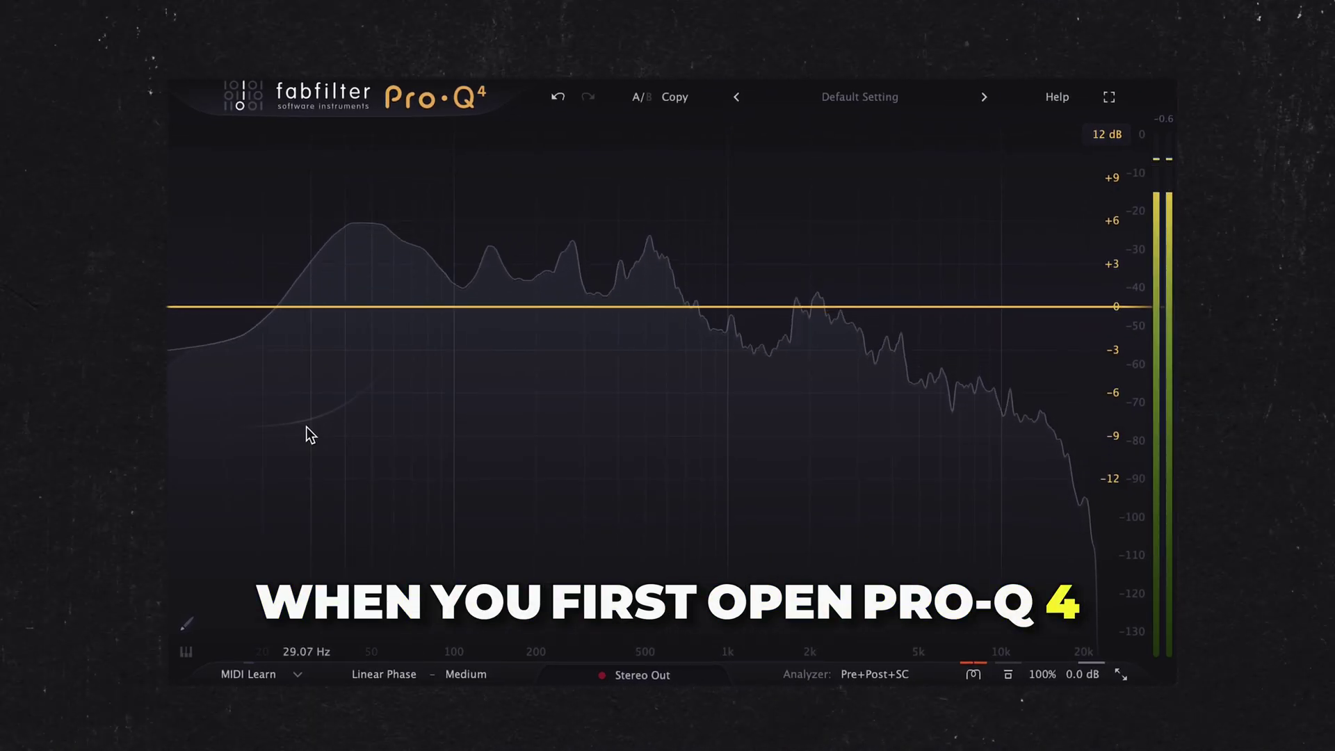
Add a 76.651 Hz high-pass, 2633.9 Hz bell boost and 6103.7 Hz low-pass, then show all instances.
{"action": "left_click", "coordinate": [310, 545]}
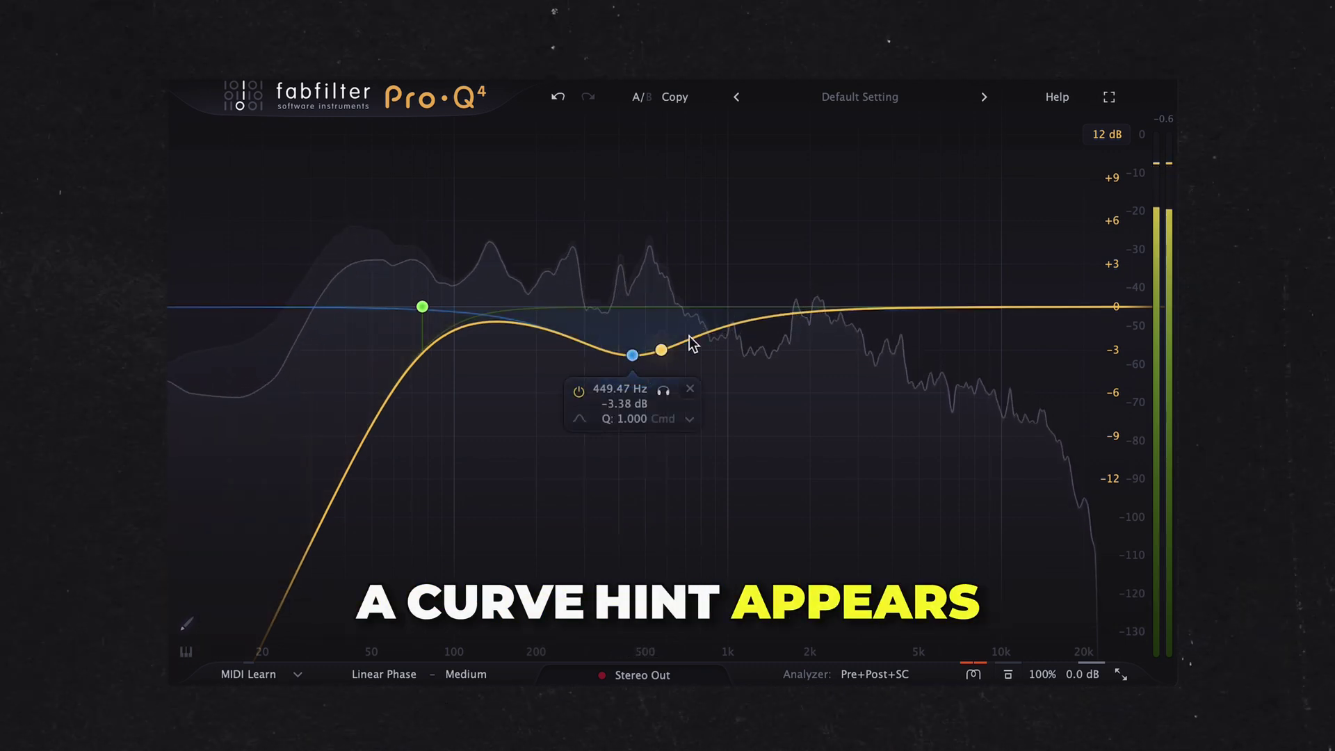
{"action": "left_click", "coordinate": [841, 264]}
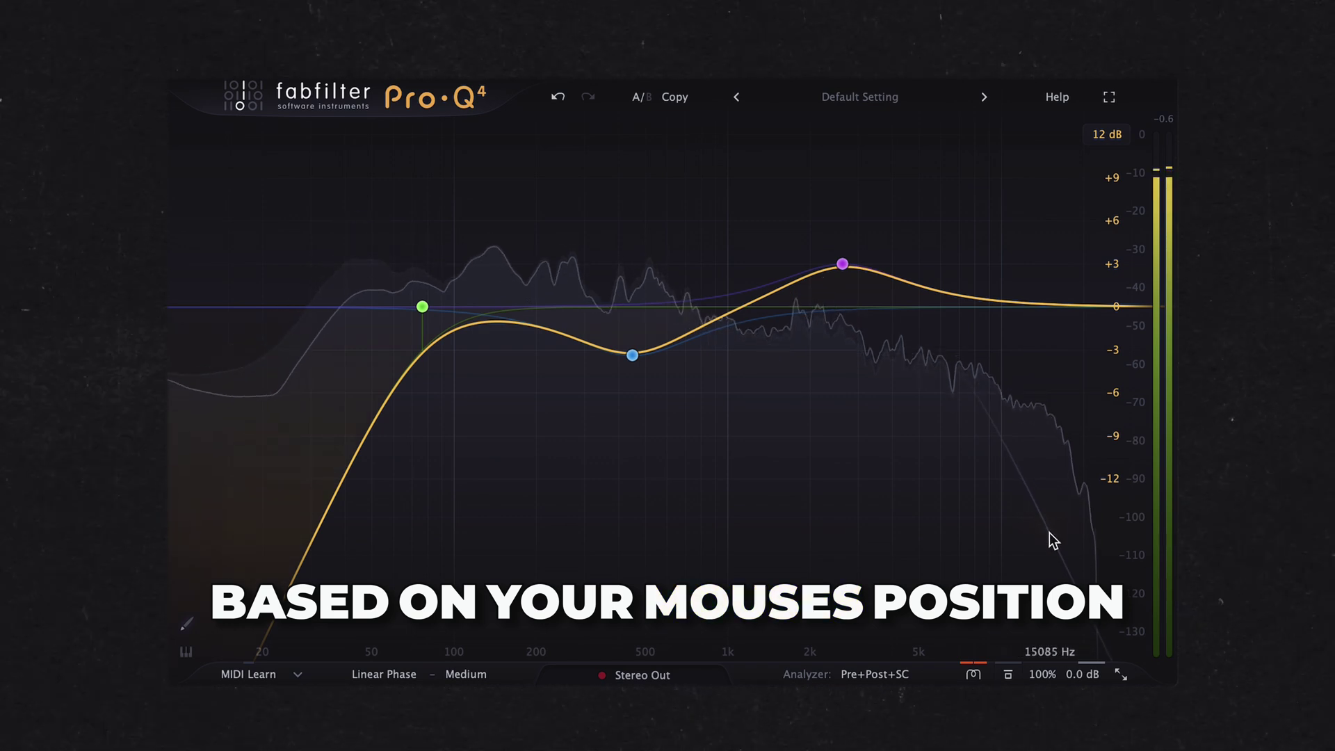
{"action": "left_click", "coordinate": [1049, 539]}
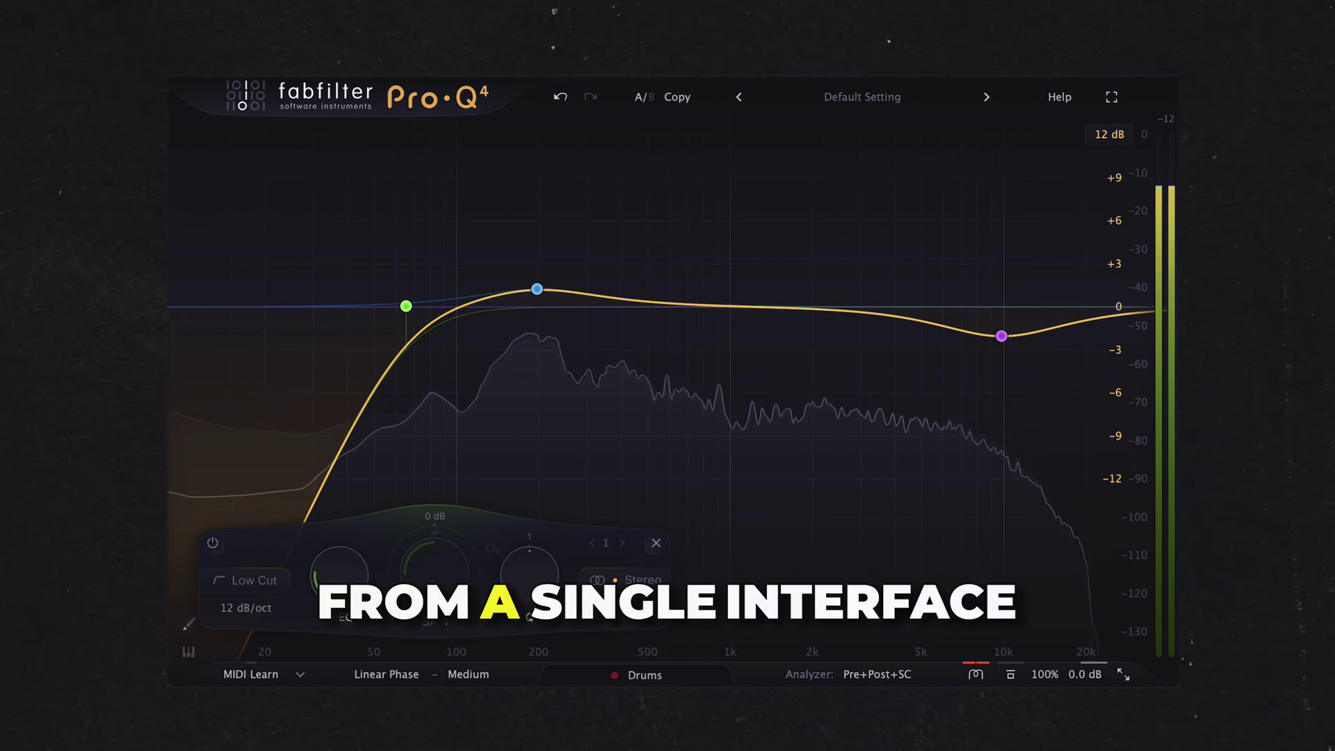
{"action": "left_click", "coordinate": [579, 675]}
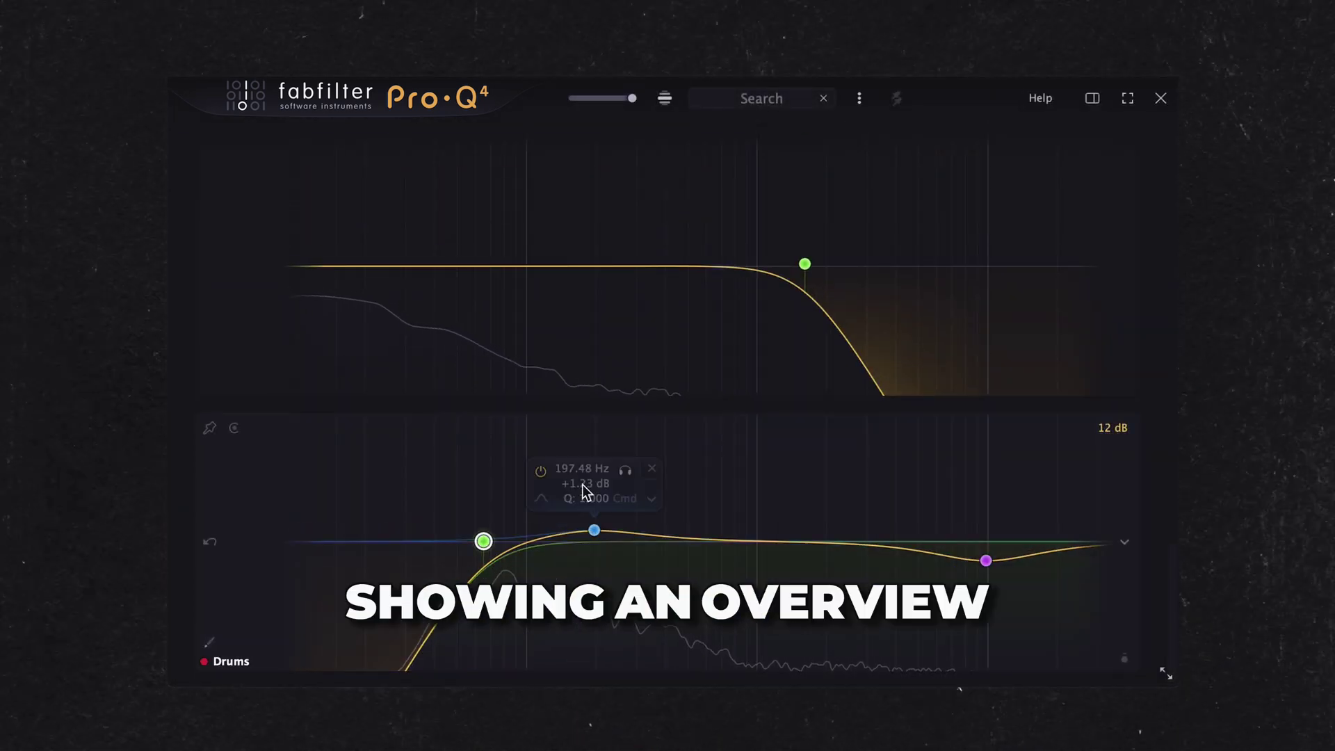
Stack instances, Quick Jump to Double Bass via 'bass', show pinned Kick/Snare, move Kick's dip to 650 Hz.
{"action": "left_click", "coordinate": [599, 99]}
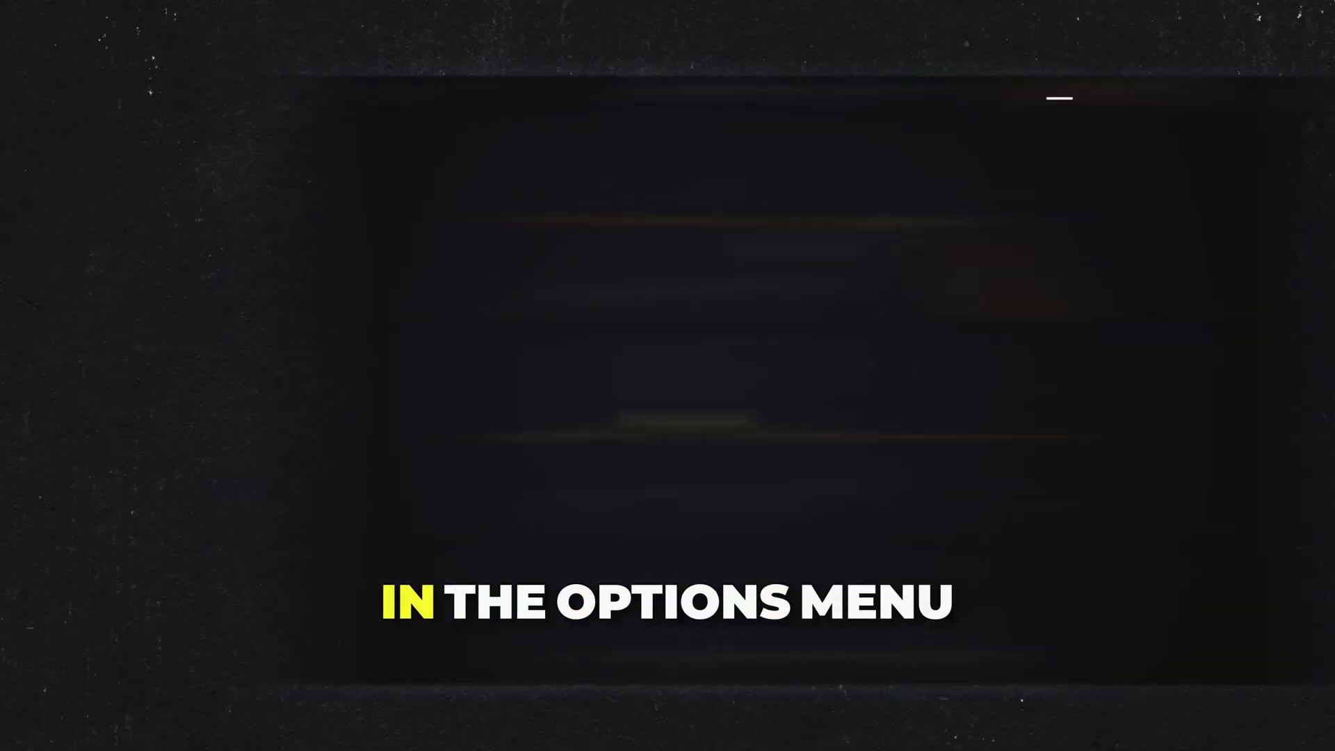
{"action": "left_click", "coordinate": [860, 98]}
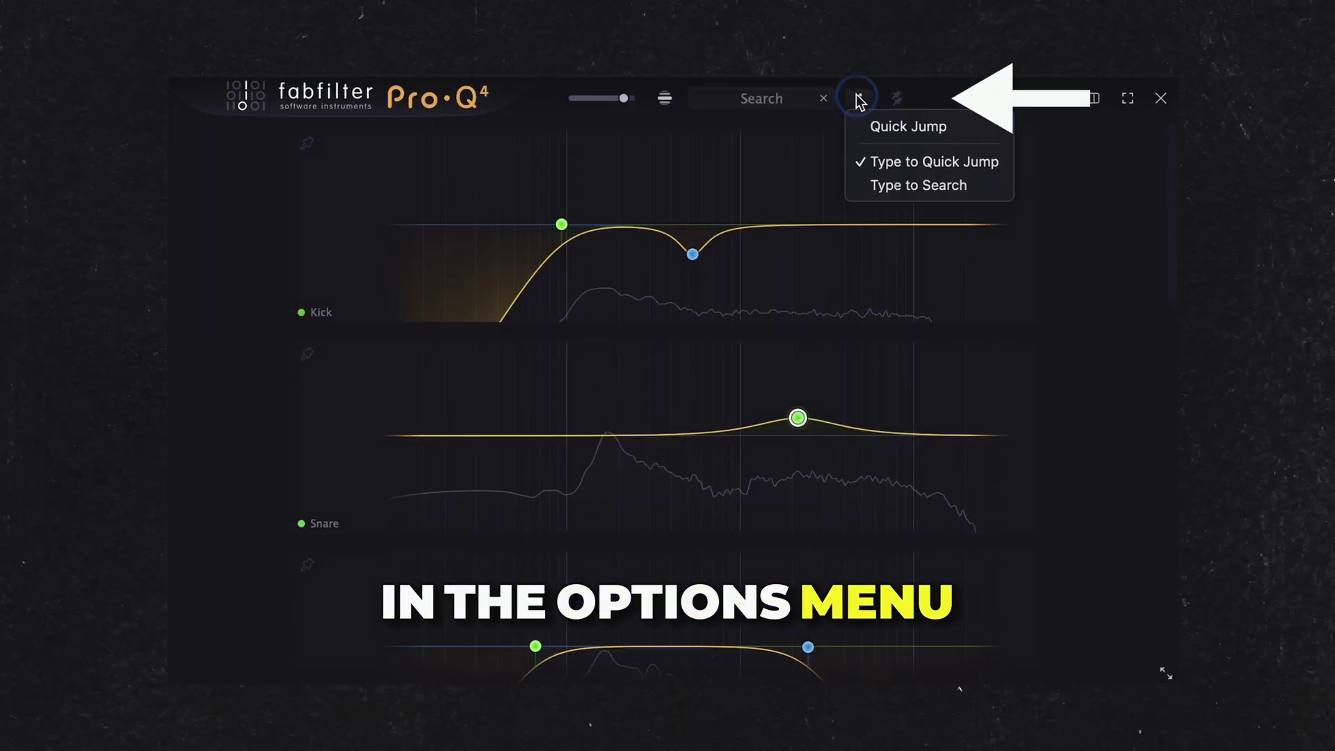
{"action": "left_click", "coordinate": [877, 127]}
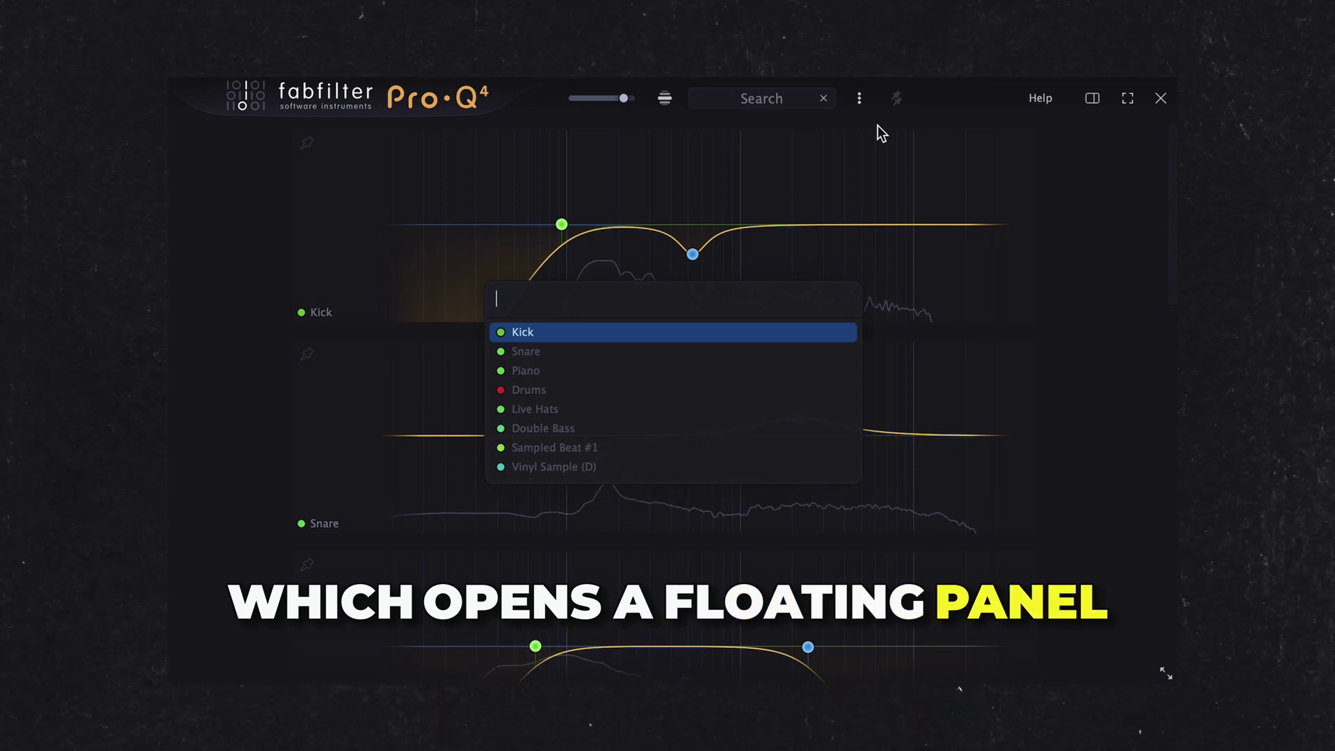
{"action": "type", "text": "bass"}
{"action": "key", "text": "Return"}
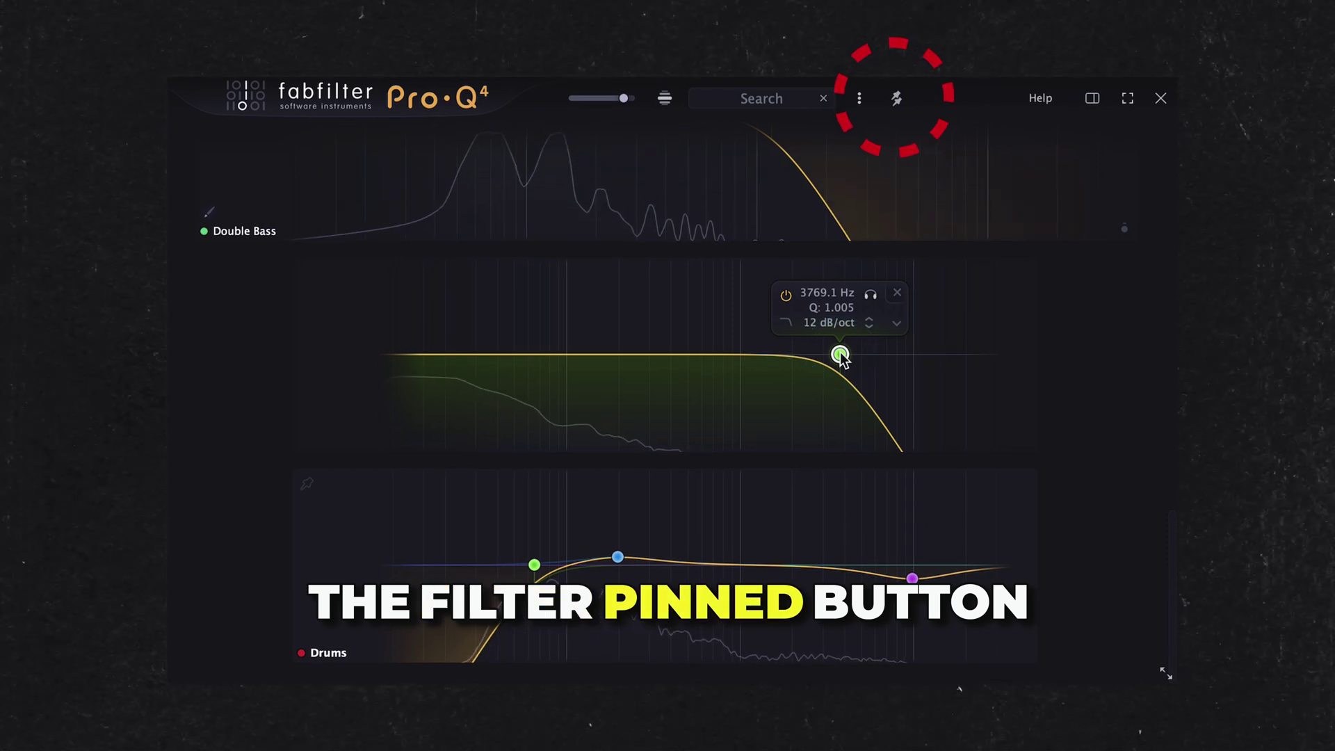
{"action": "left_click", "coordinate": [897, 99]}
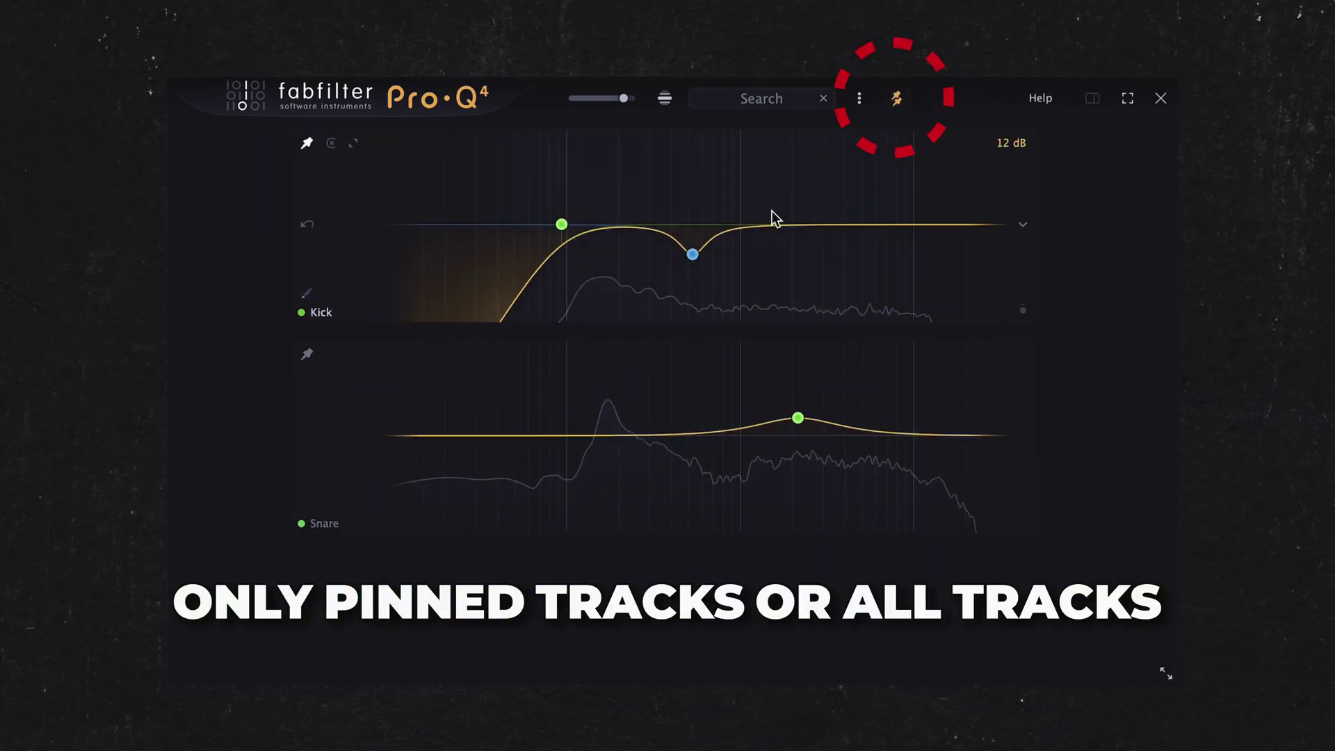
{"action": "mouse_move", "coordinate": [692, 256]}
{"action": "left_mouse_down"}
{"action": "mouse_move", "coordinate": [711, 259]}
{"action": "mouse_move", "coordinate": [696, 262]}
{"action": "left_mouse_up"}
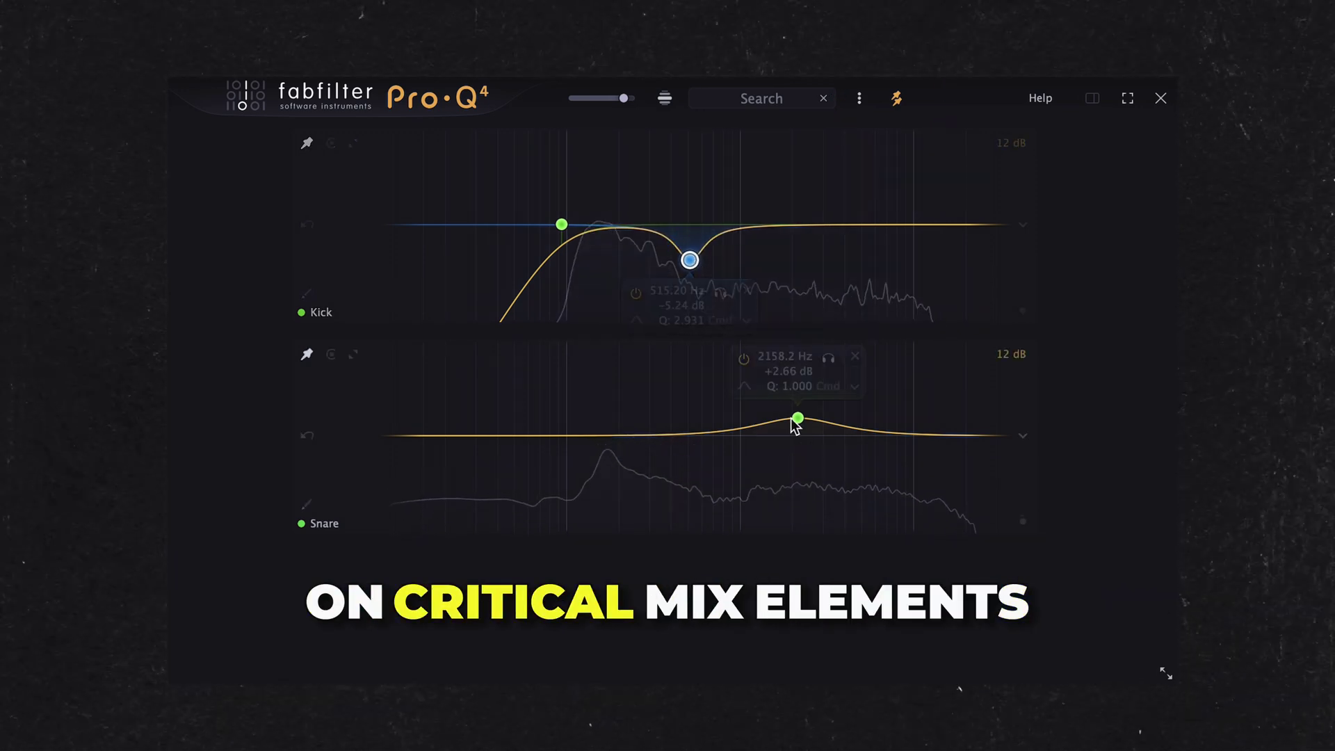
Browse the instance list and mini-map to bring Piano, Double Bass, Snare and Sampled Beat #1 into view.
{"action": "left_click", "coordinate": [1092, 103]}
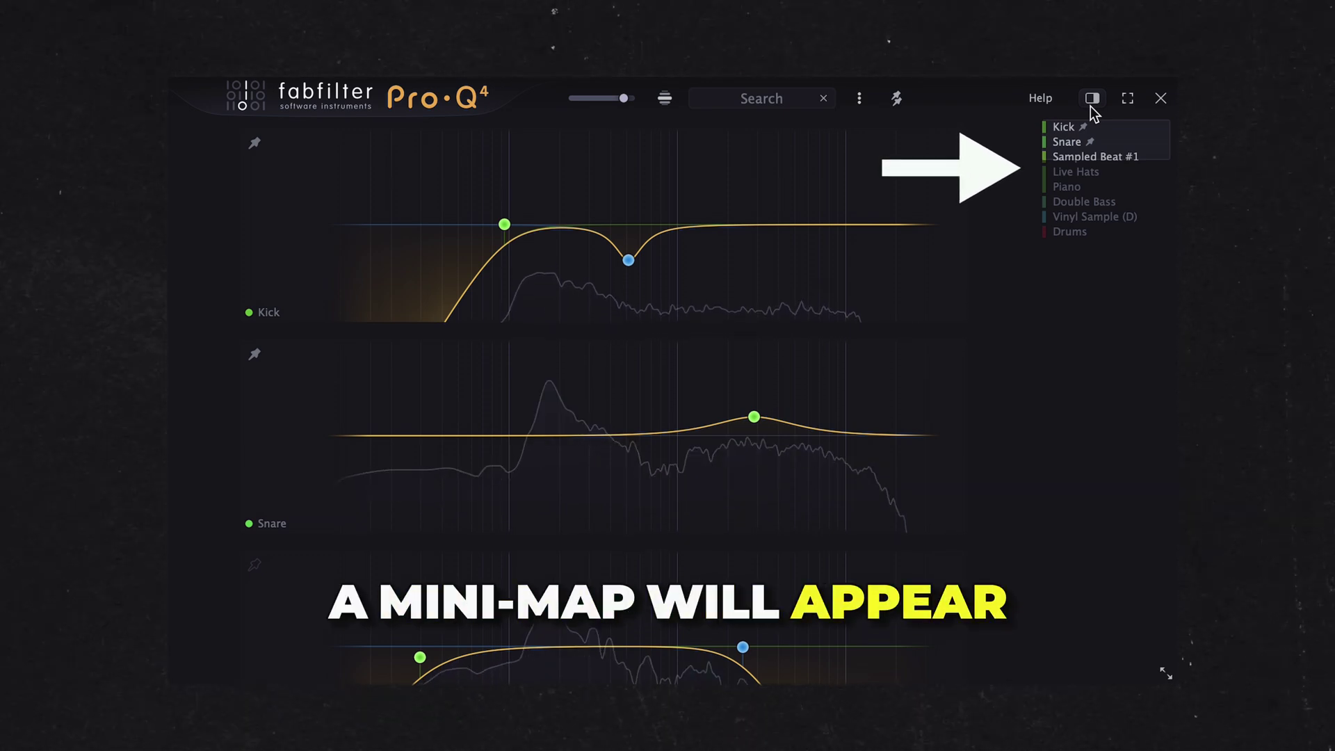
{"action": "left_click", "coordinate": [1078, 188]}
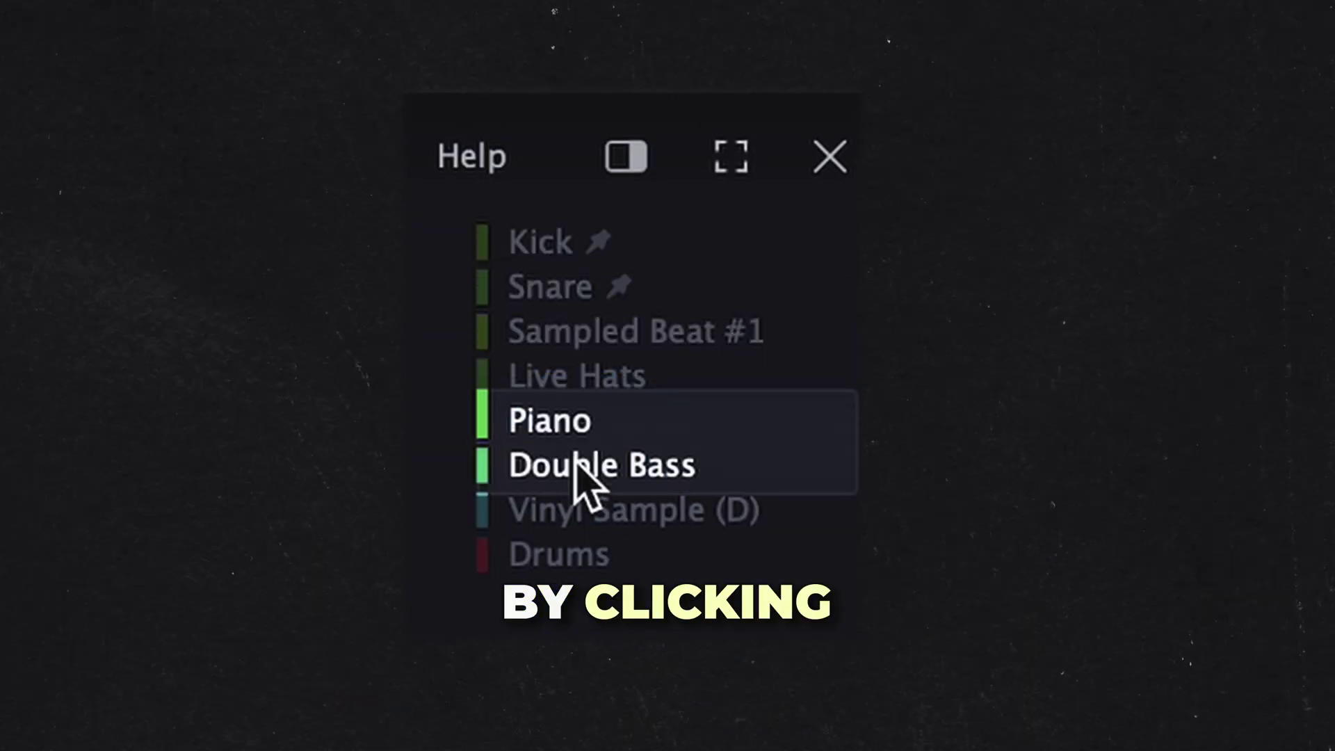
{"action": "left_click", "coordinate": [555, 529]}
{"action": "mouse_move", "coordinate": [554, 536]}
{"action": "left_mouse_down"}
{"action": "mouse_move", "coordinate": [542, 262]}
{"action": "mouse_move", "coordinate": [554, 525]}
{"action": "left_mouse_up"}
{"action": "scroll", "coordinate": [581, 240], "scroll_direction": "up", "scroll_amount": 5}
{"action": "scroll", "coordinate": [572, 226], "scroll_direction": "down", "scroll_amount": 3}
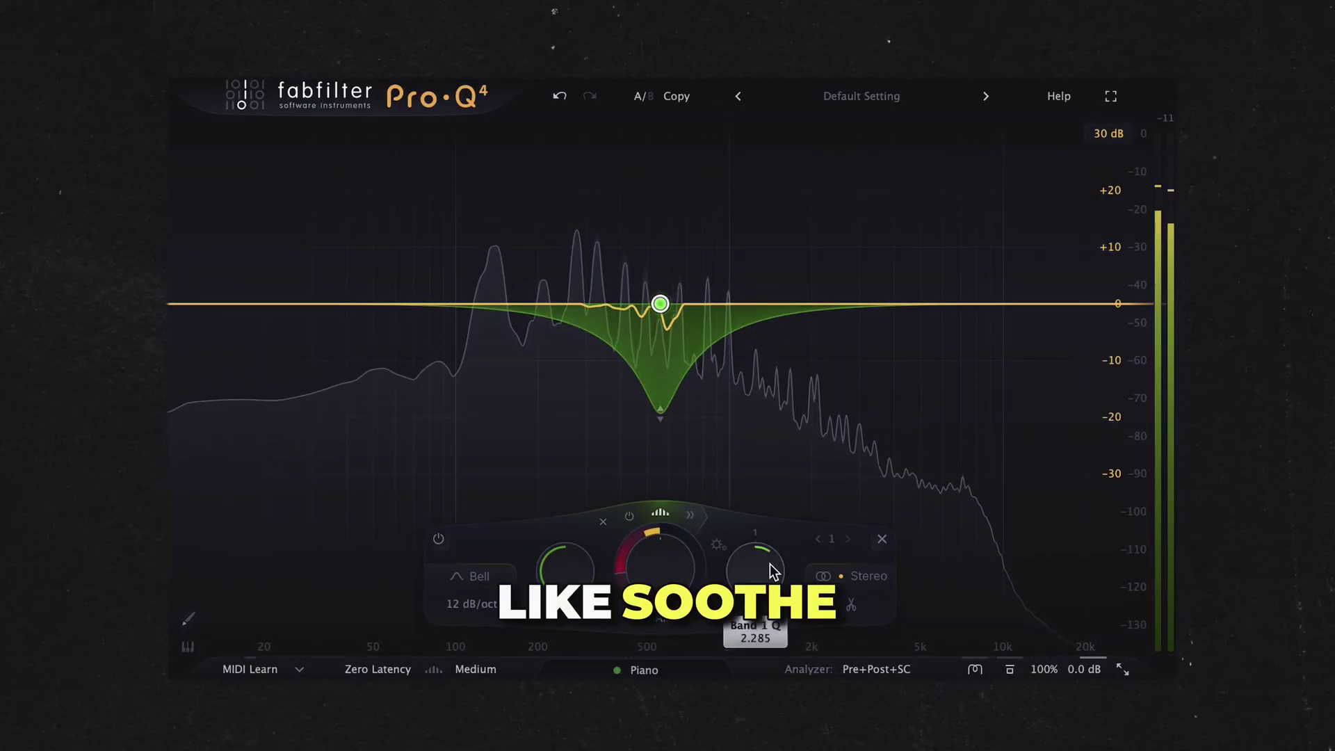
Widen the Piano band's cut, narrow it into a sharp dip, and make it spectral.
{"action": "left_click_drag", "start_coordinate": [758, 566], "coordinate": [757, 657]}
{"action": "left_click", "coordinate": [661, 513]}
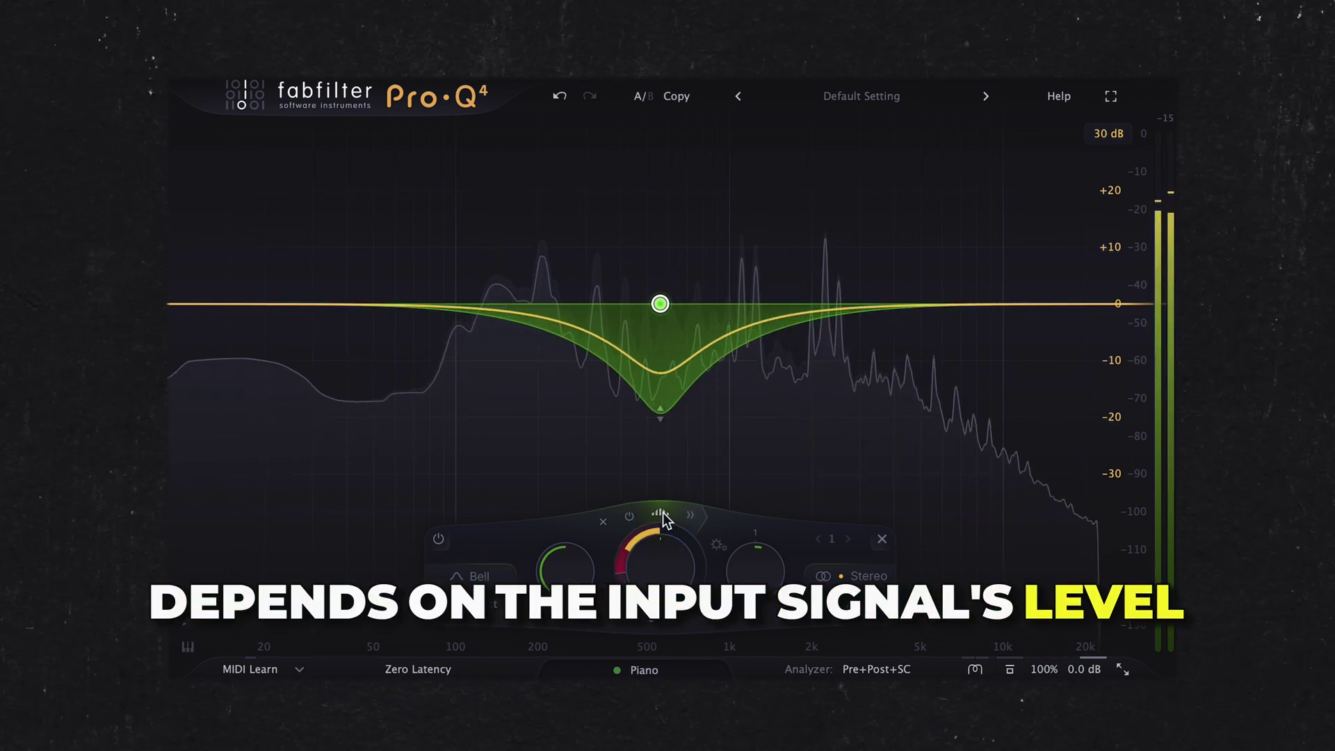
{"action": "left_click", "coordinate": [662, 512]}
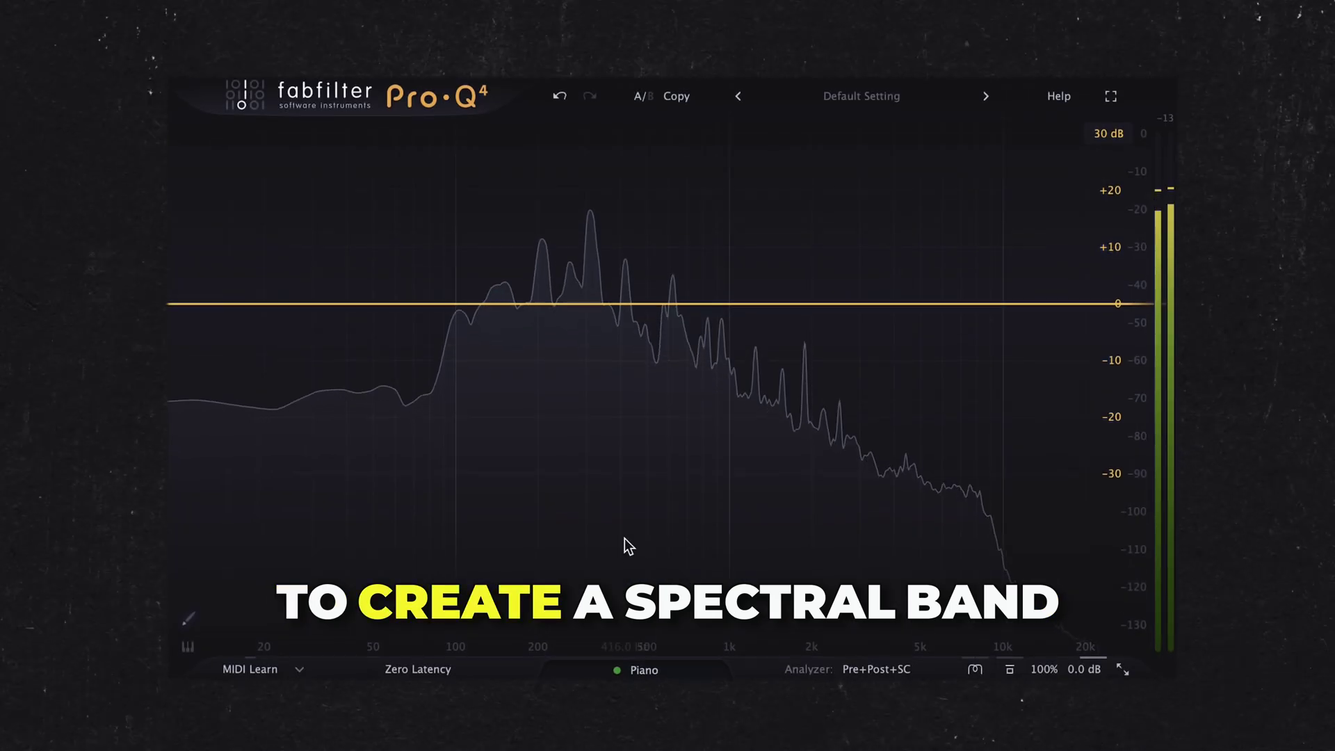
Add a new spectral bell band near 500 Hz with about -15 dB dynamic range.
{"action": "double_click", "coordinate": [659, 305]}
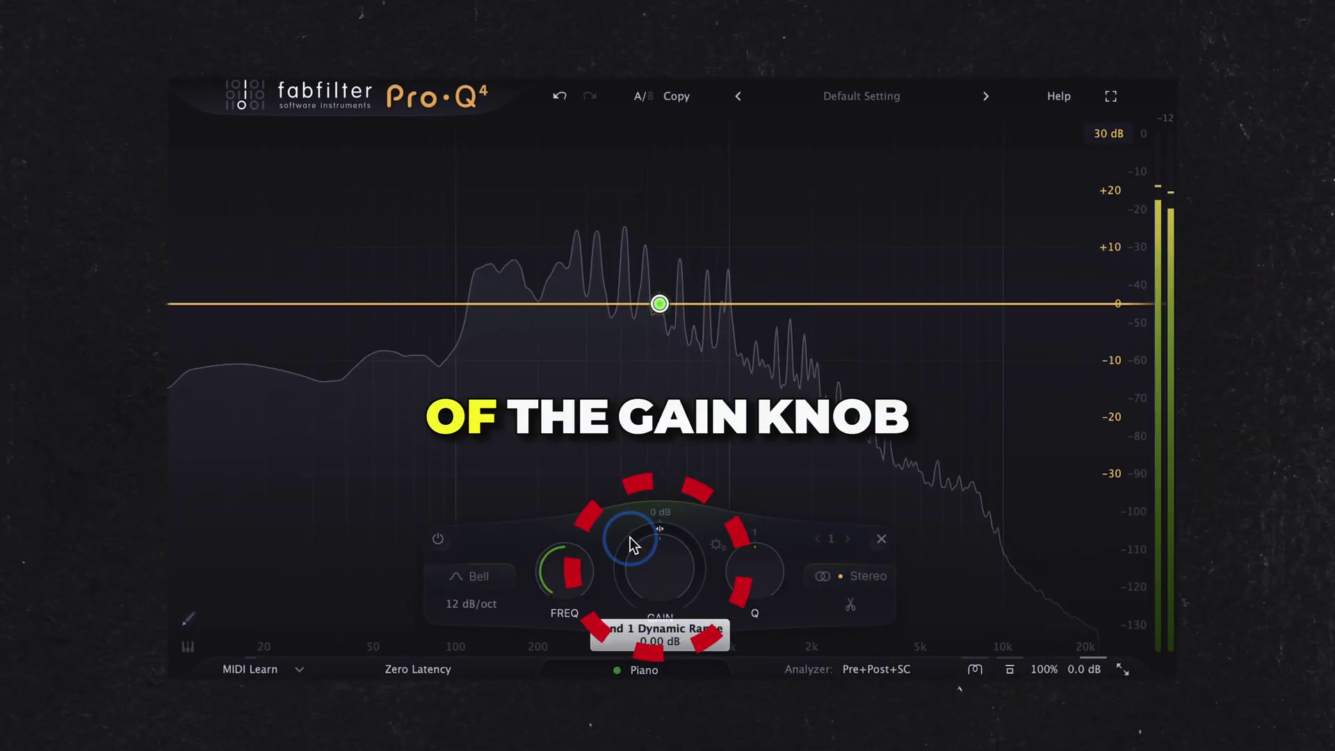
{"action": "left_click_drag", "start_coordinate": [624, 584], "coordinate": [612, 695]}
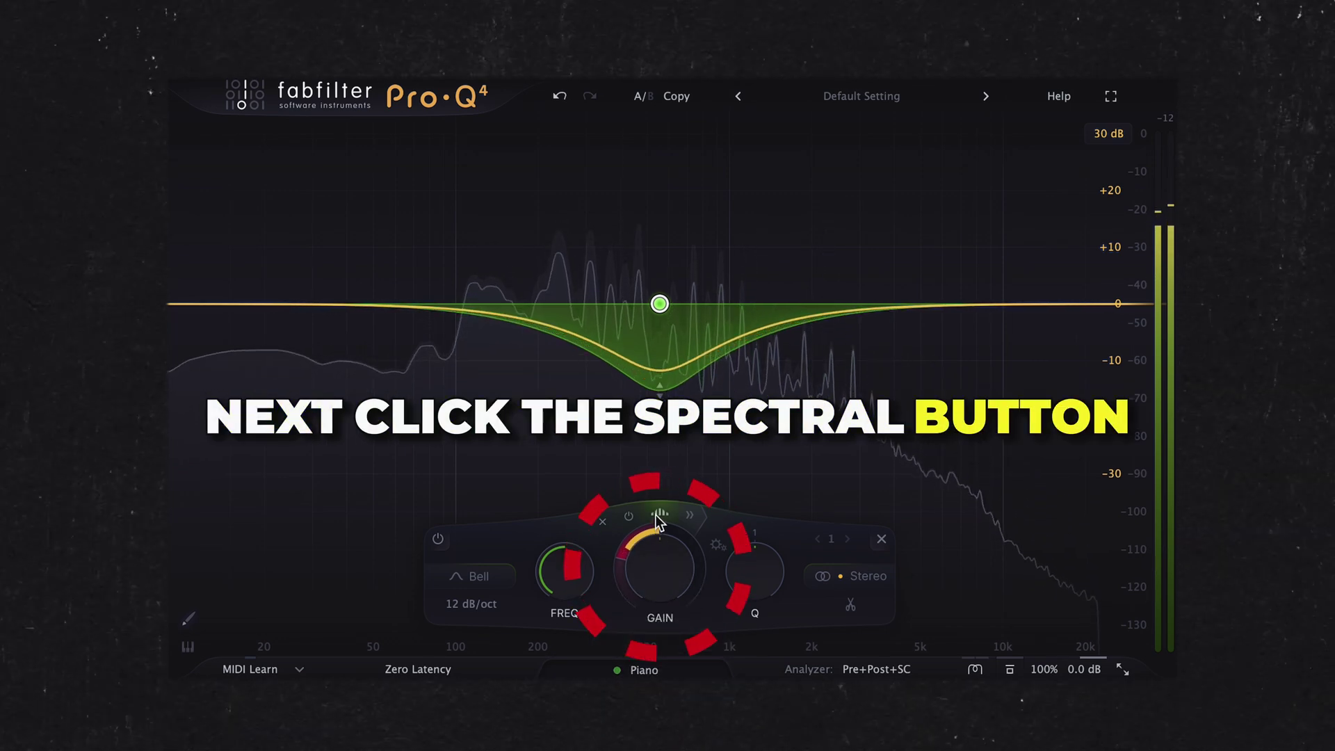
{"action": "left_click", "coordinate": [657, 513]}
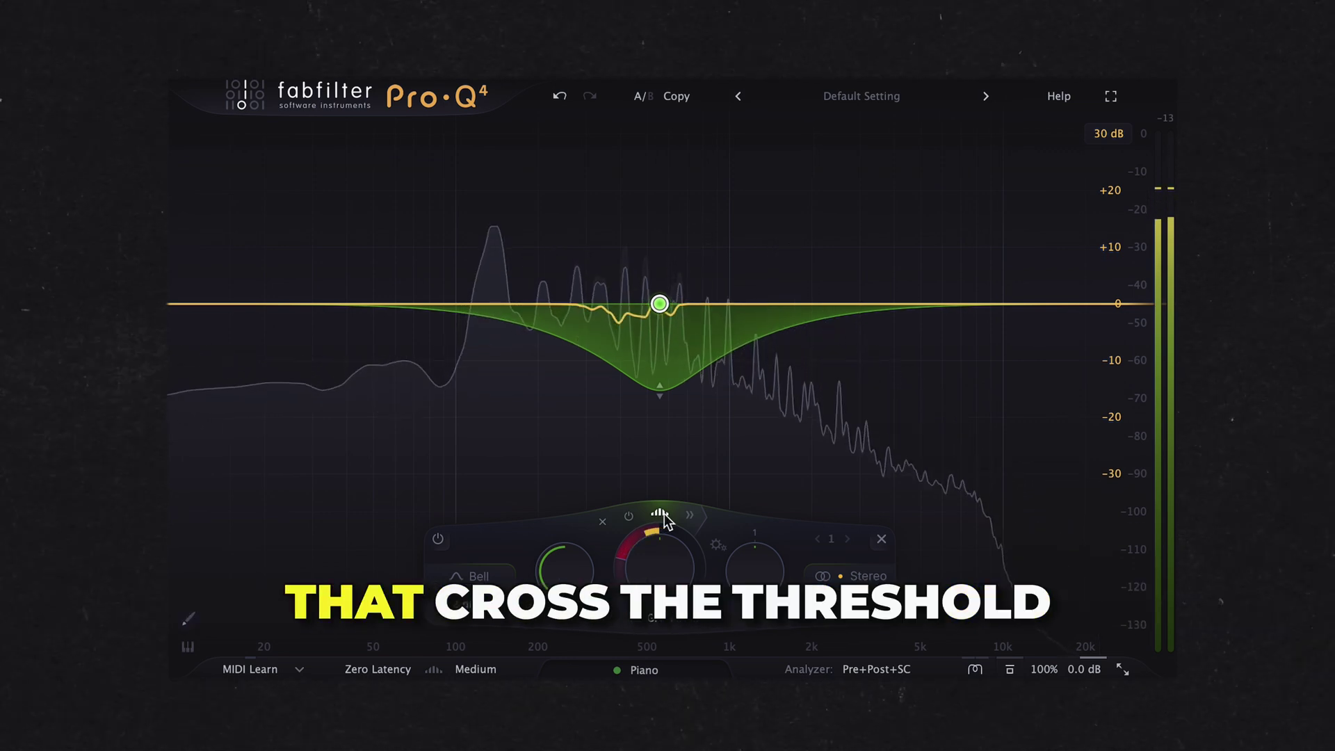
{"action": "left_click", "coordinate": [687, 516]}
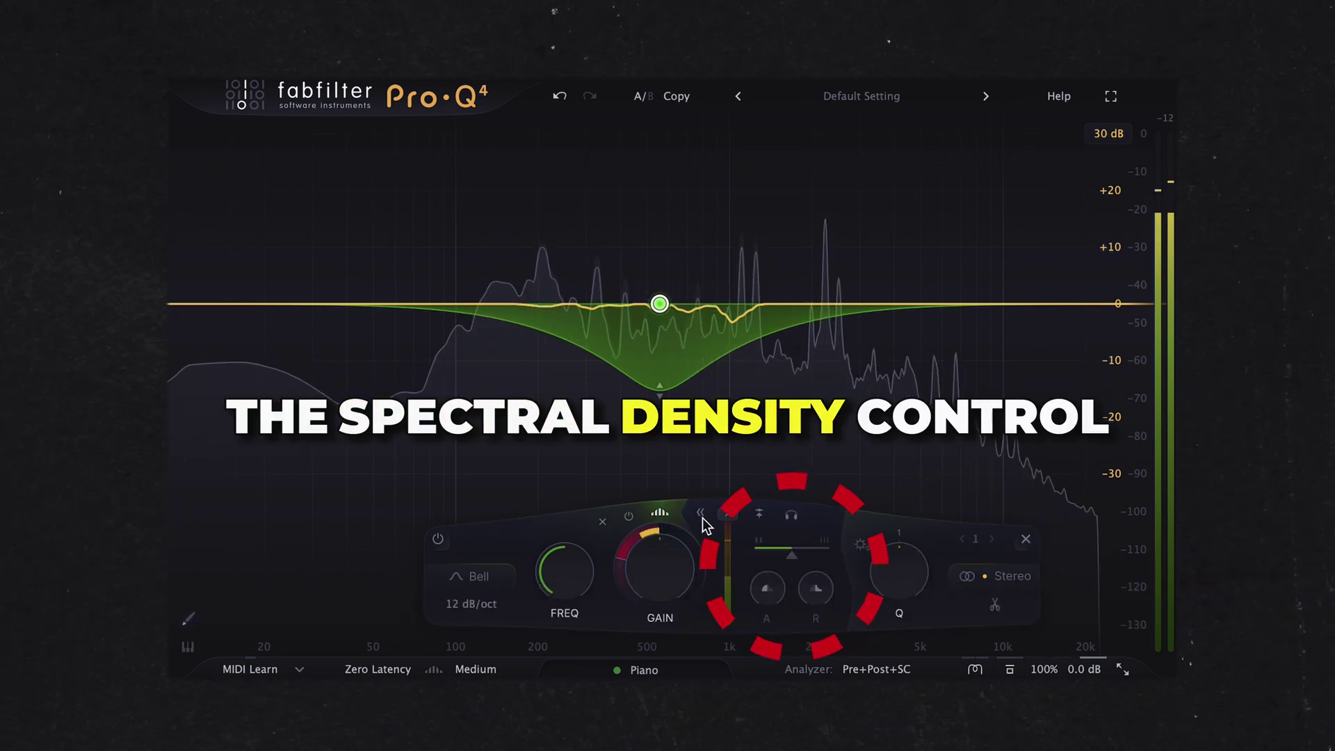
Set band 1's spectral density to least selective, attack to about 60%, and threshold to -72.2 dB.
{"action": "mouse_move", "coordinate": [784, 556]}
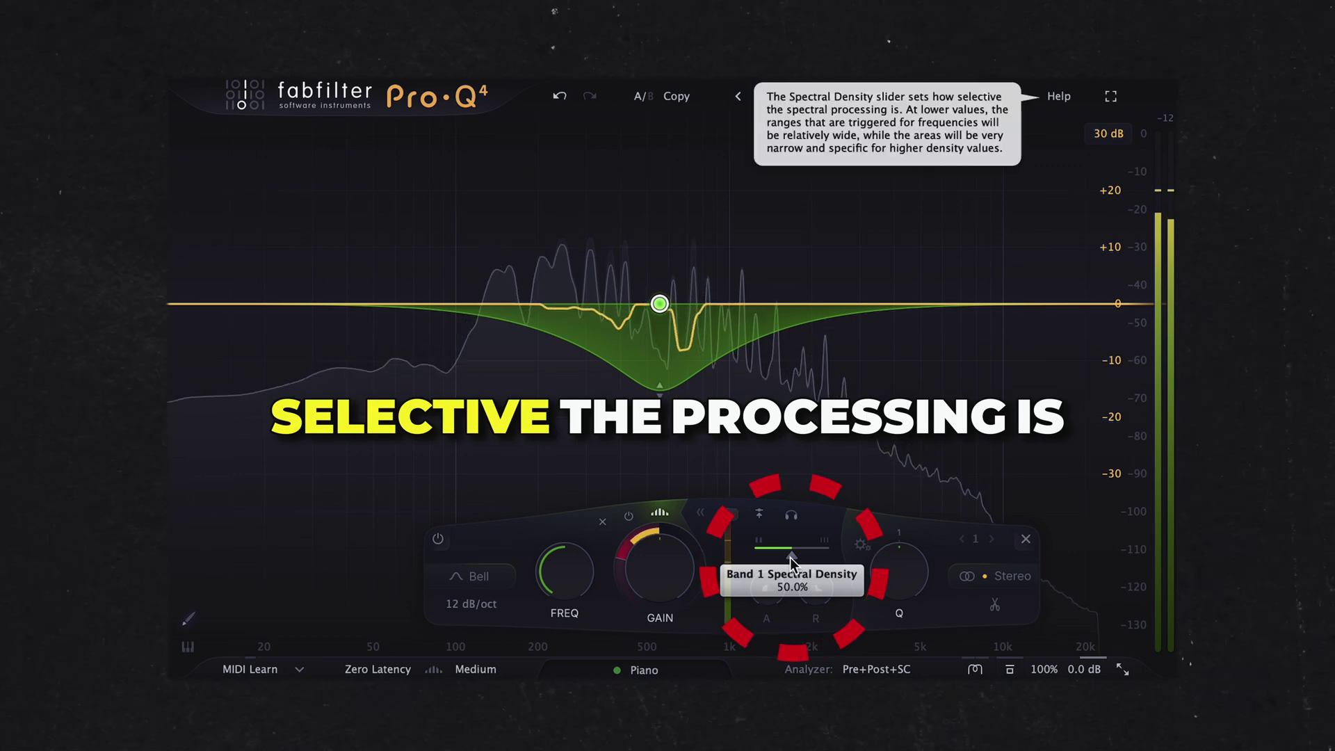
{"action": "left_click_drag", "start_coordinate": [790, 557], "coordinate": [849, 554]}
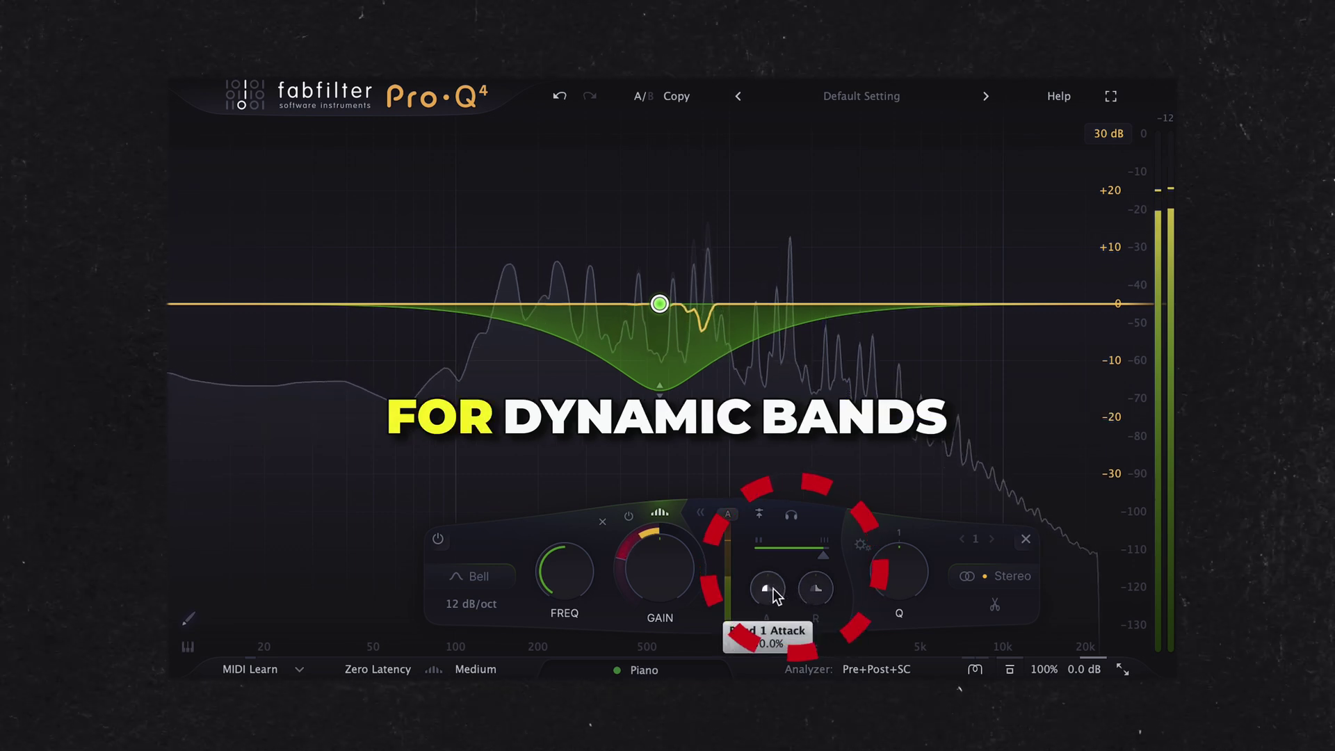
{"action": "mouse_move", "coordinate": [769, 593]}
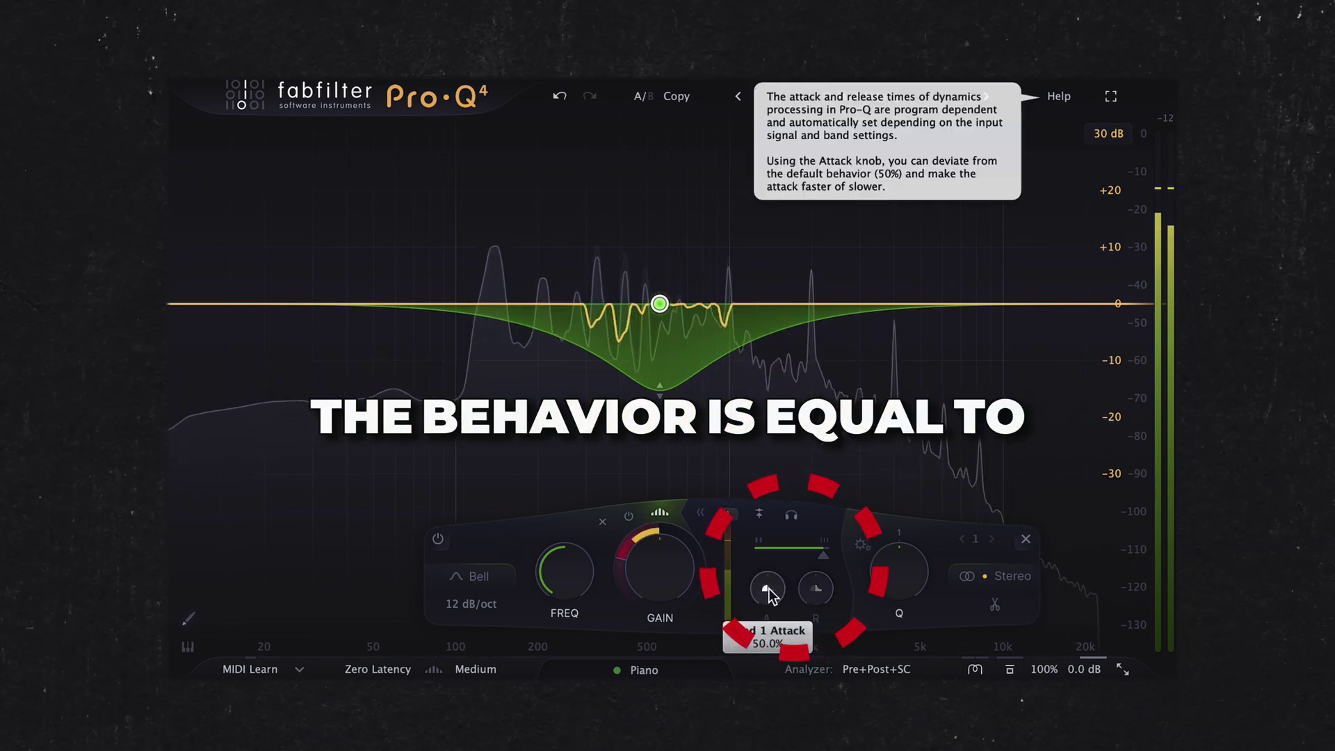
{"action": "left_click_drag", "start_coordinate": [769, 590], "coordinate": [771, 655]}
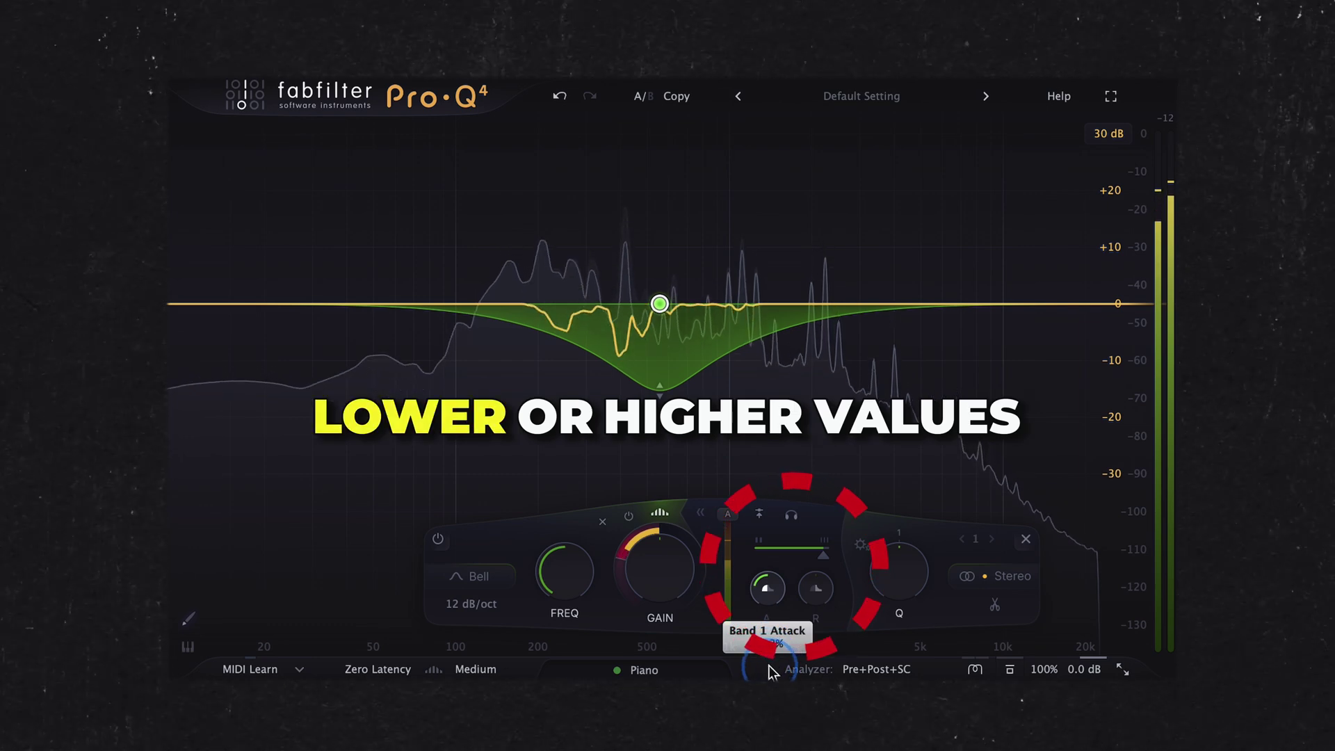
{"action": "left_click_drag", "start_coordinate": [792, 582], "coordinate": [794, 544]}
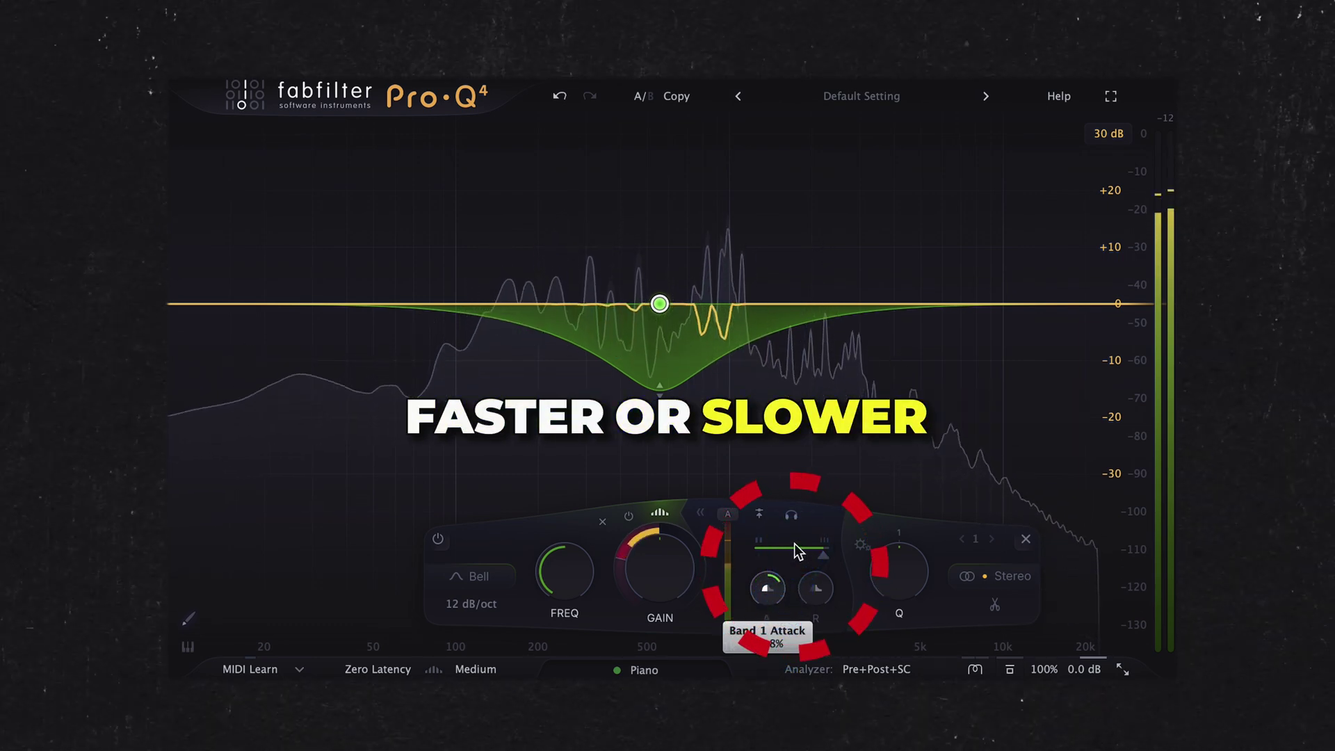
{"action": "mouse_move", "coordinate": [734, 512]}
{"action": "mouse_move", "coordinate": [734, 515]}
{"action": "left_mouse_down"}
{"action": "mouse_move", "coordinate": [732, 611]}
{"action": "mouse_move", "coordinate": [732, 535]}
{"action": "left_mouse_up"}
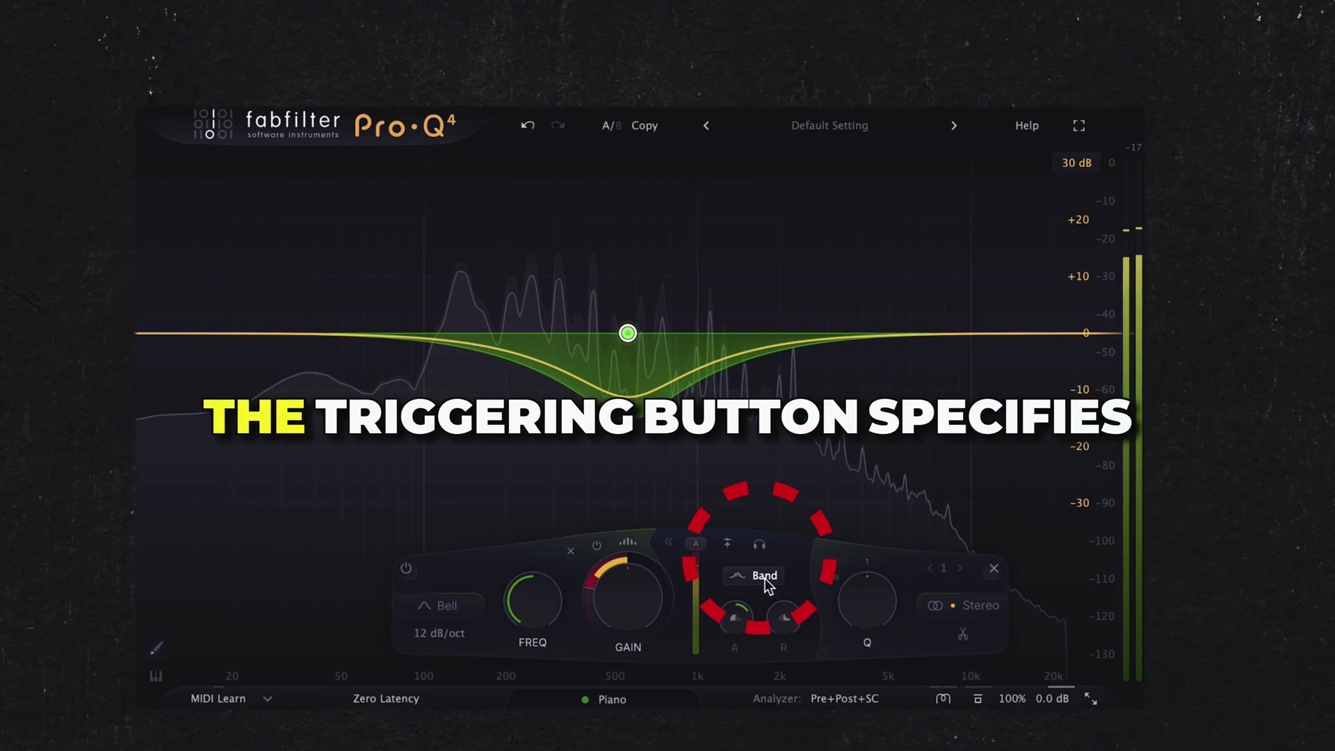
Switch band 1's trigger to Free and lower the range's upper limit to about 1021.7 Hz.
{"action": "left_click", "coordinate": [803, 550]}
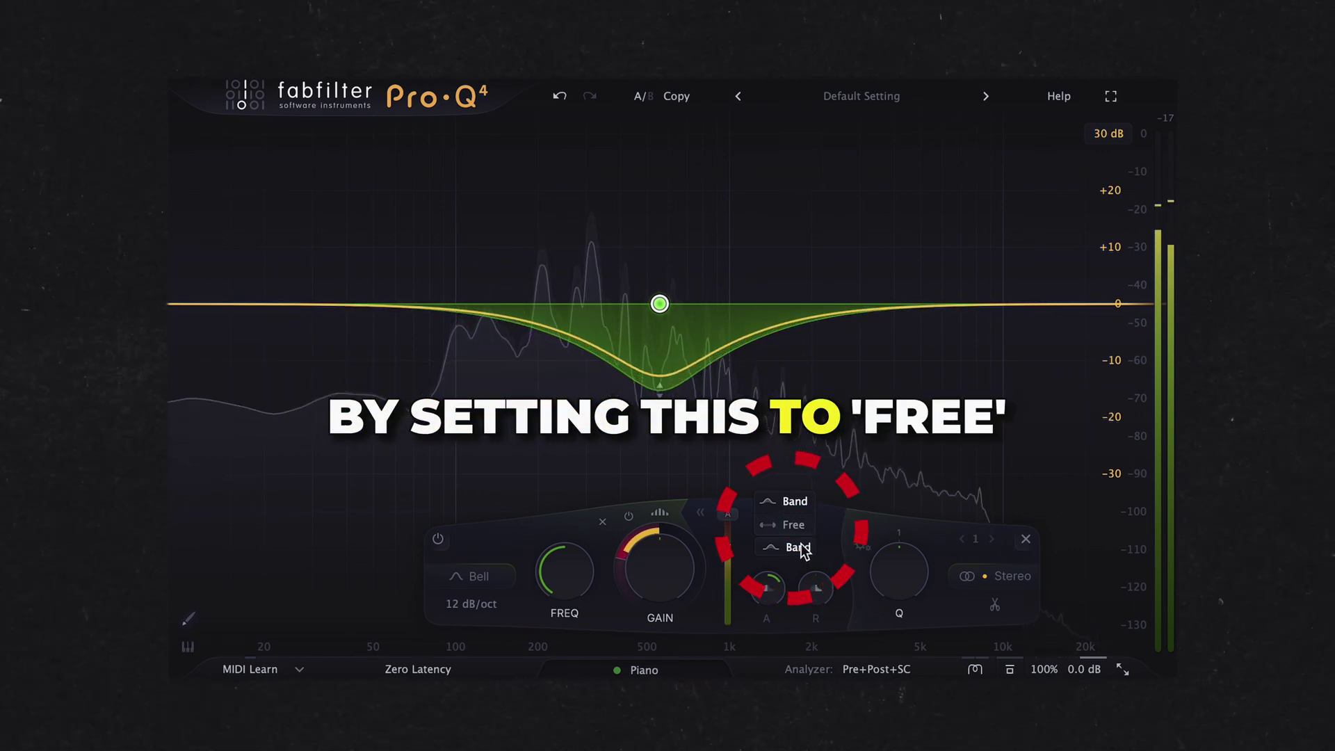
{"action": "left_click", "coordinate": [796, 526]}
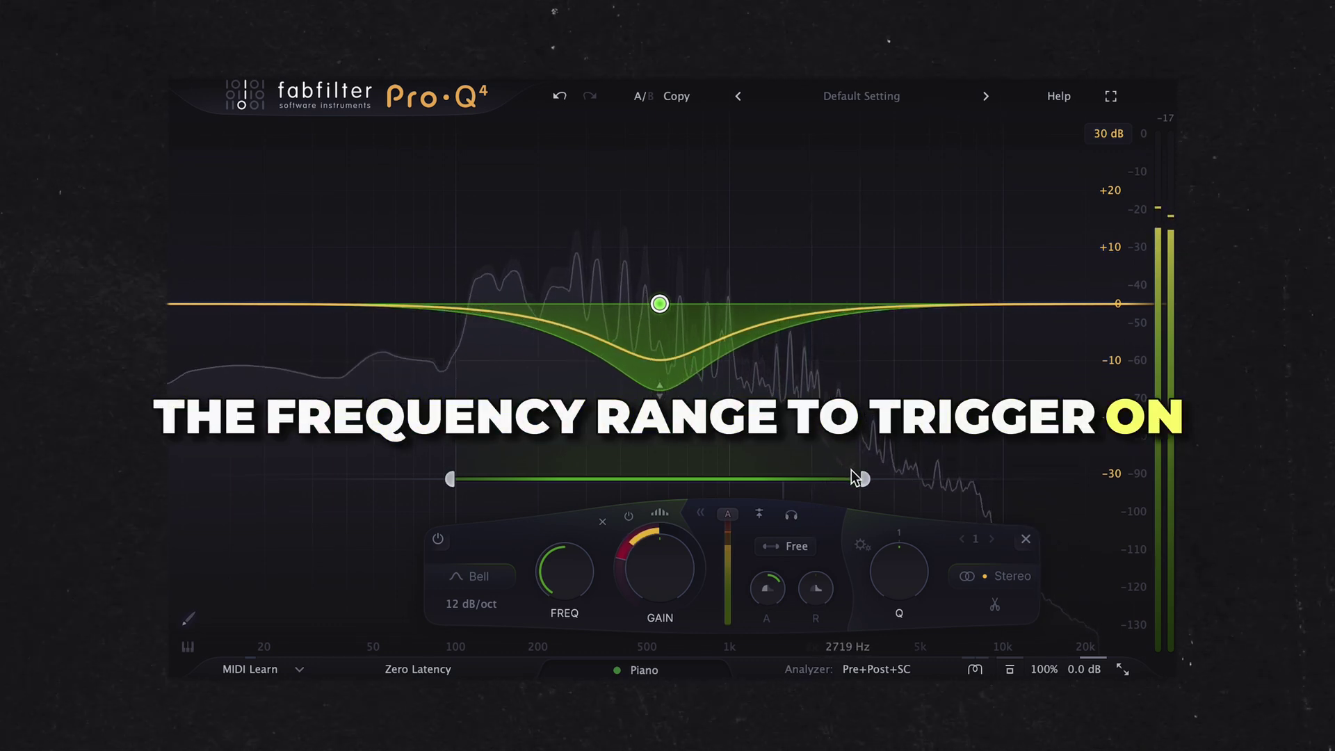
{"action": "left_click_drag", "start_coordinate": [865, 479], "coordinate": [650, 477]}
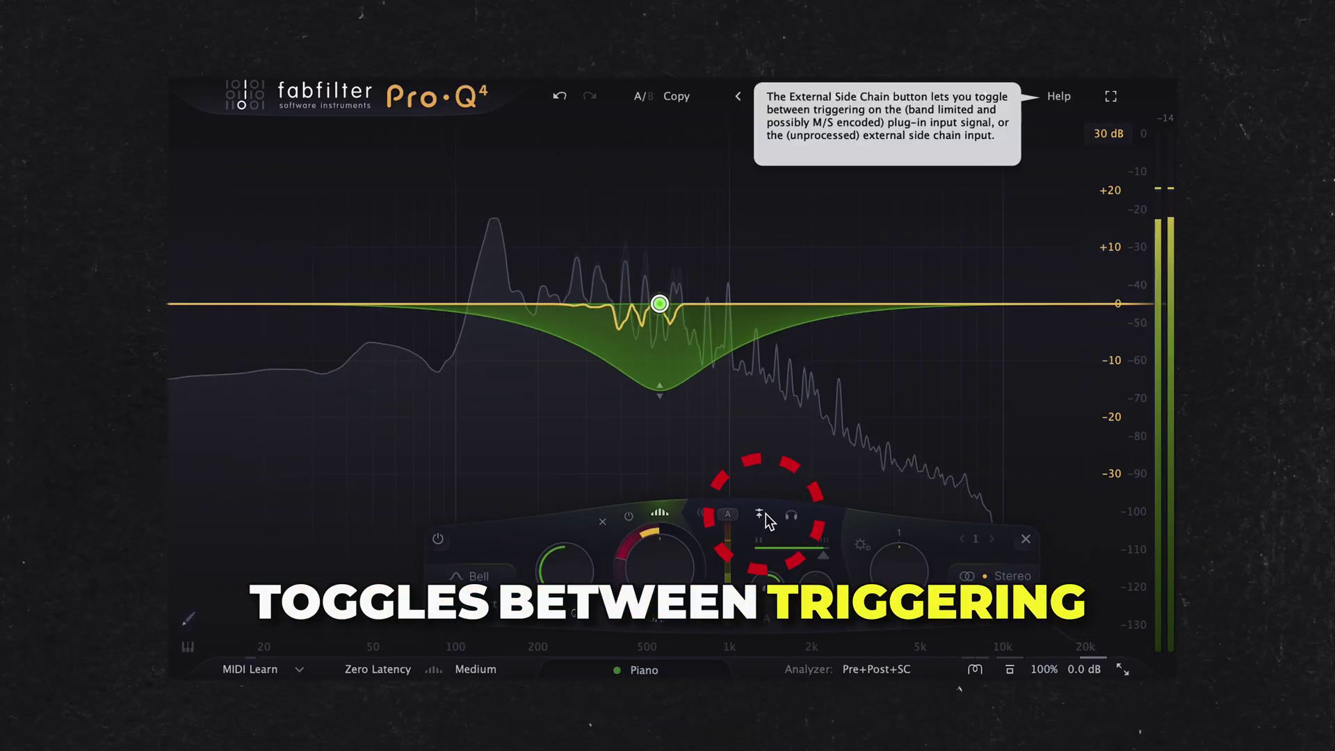
Switch band 1's dynamics to trigger from the External Side Chain.
{"action": "left_click", "coordinate": [760, 514]}
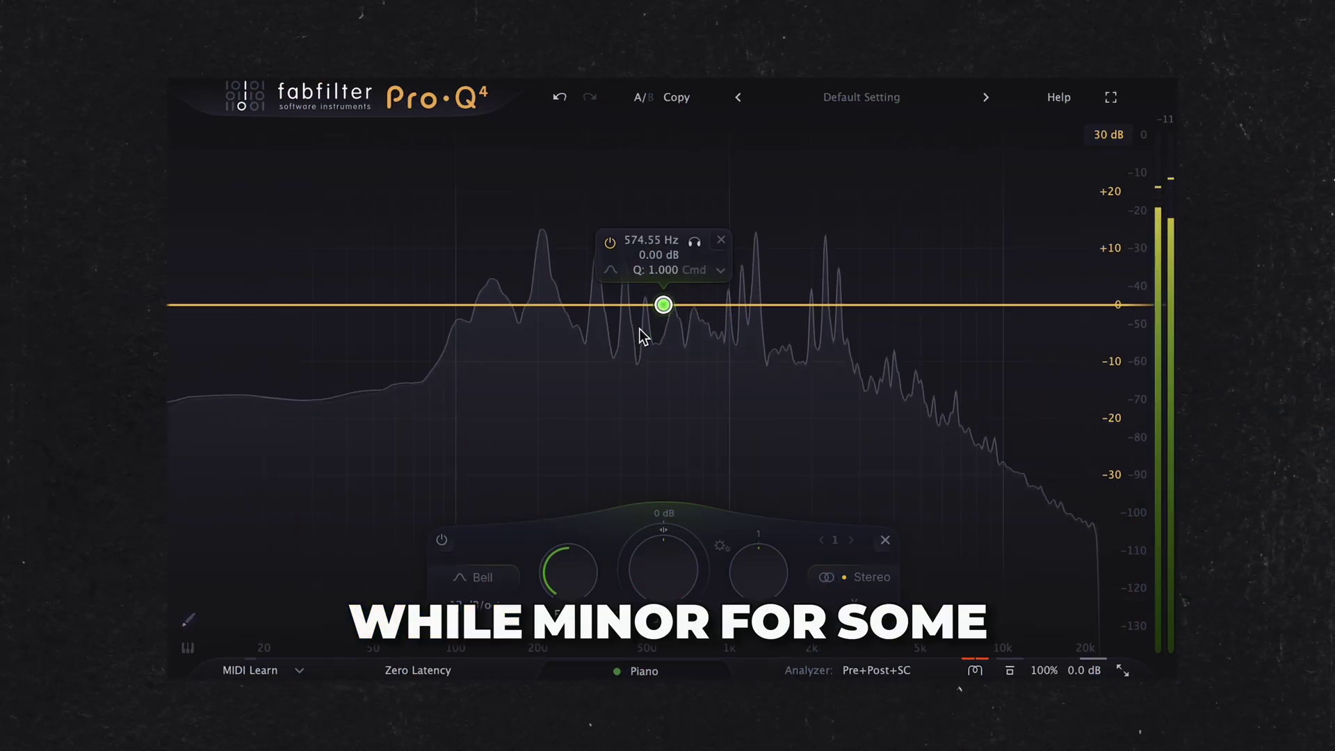
Change the band to an All Pass filter near 537 Hz with a Q of about 1.1.
{"action": "left_click", "coordinate": [483, 579]}
{"action": "left_click", "coordinate": [480, 554]}
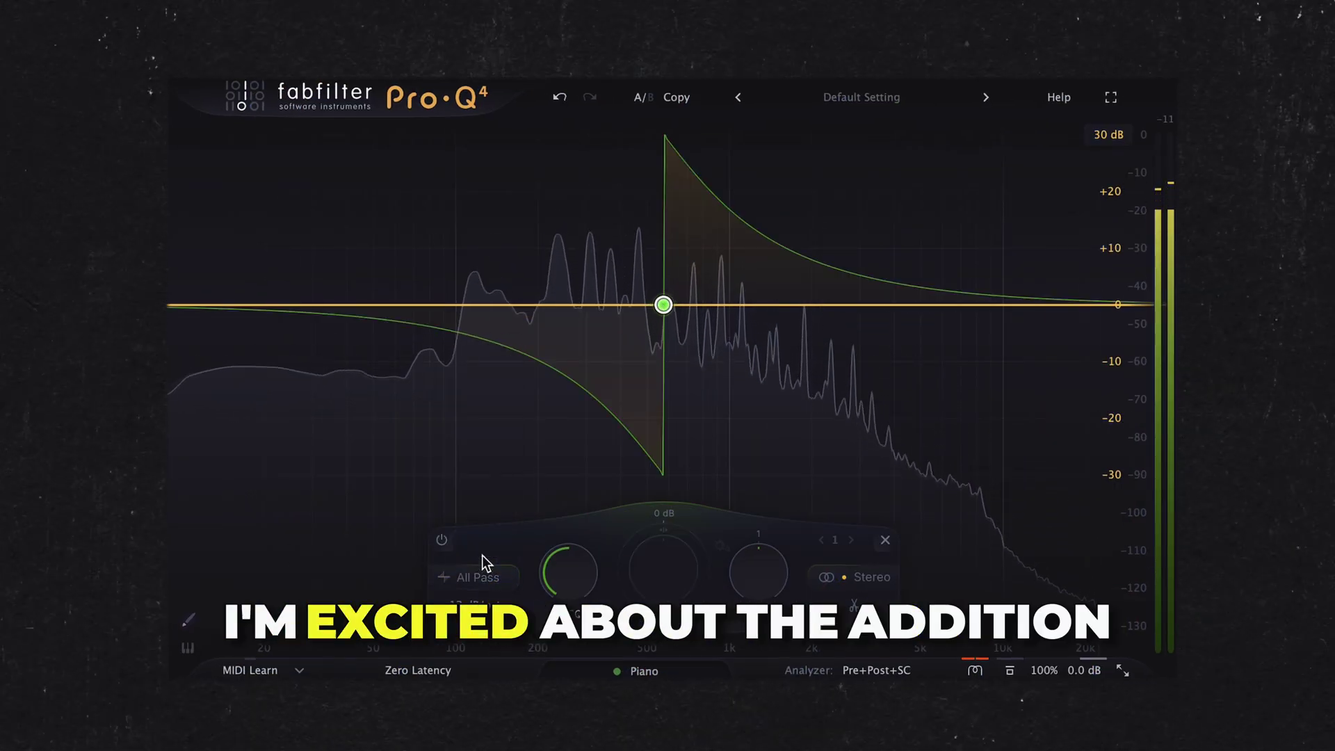
{"action": "mouse_move", "coordinate": [568, 569]}
{"action": "left_mouse_down"}
{"action": "mouse_move", "coordinate": [515, 584]}
{"action": "mouse_move", "coordinate": [533, 648]}
{"action": "mouse_move", "coordinate": [551, 566]}
{"action": "mouse_move", "coordinate": [614, 462]}
{"action": "mouse_move", "coordinate": [556, 566]}
{"action": "left_mouse_up"}
{"action": "mouse_move", "coordinate": [643, 333]}
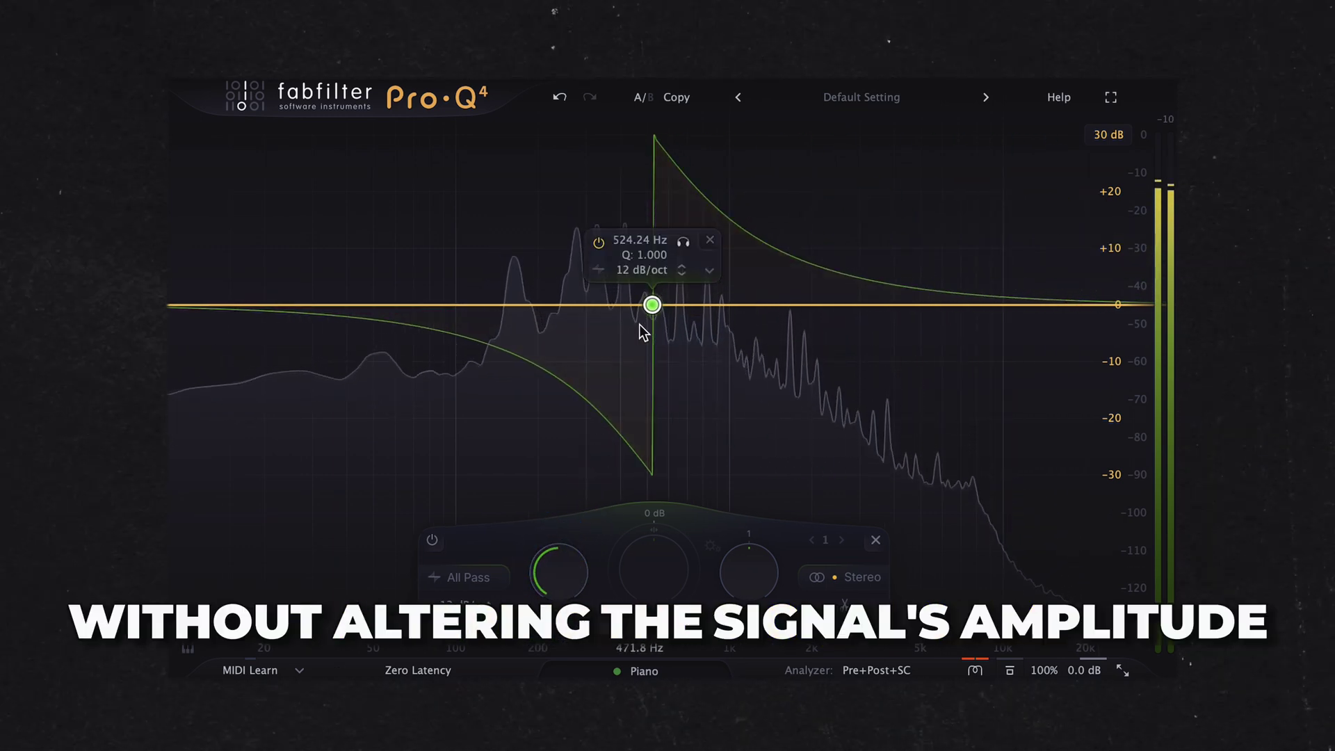
{"action": "left_click_drag", "start_coordinate": [652, 304], "coordinate": [692, 149]}
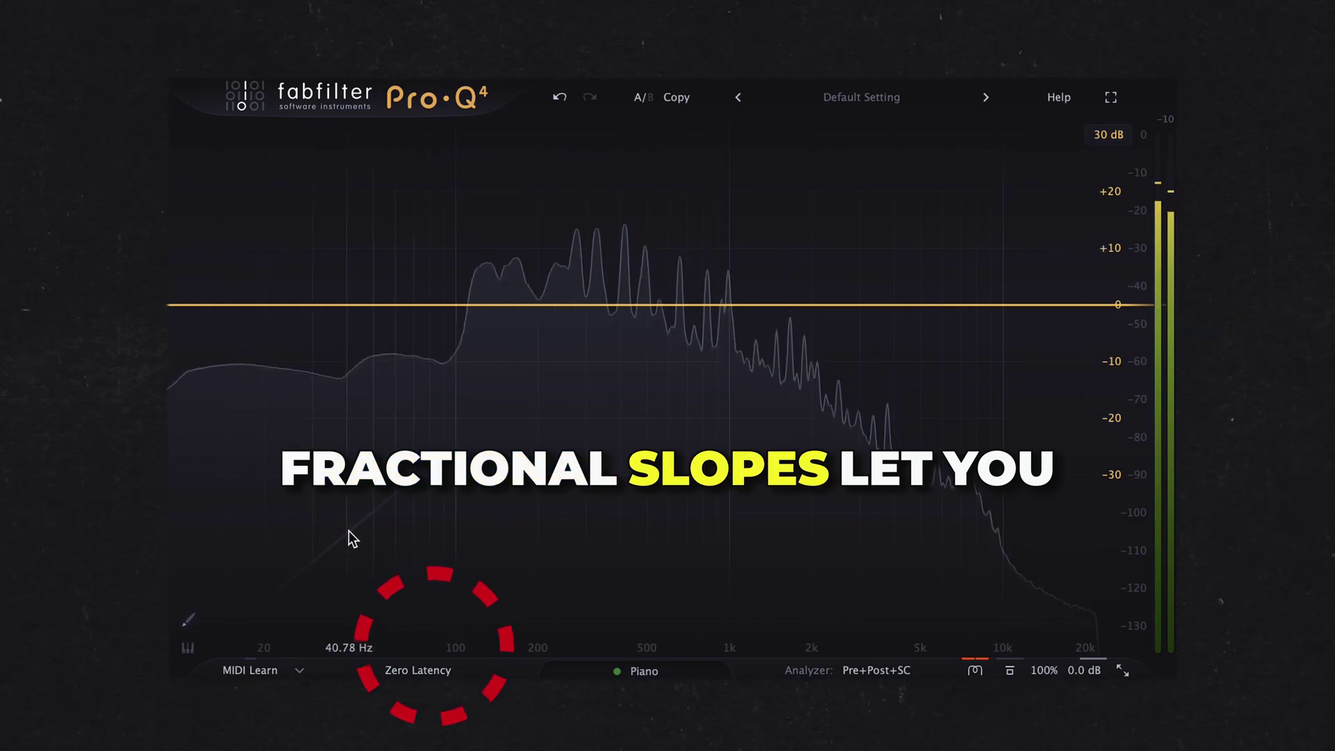
Set band 1's low-cut slope to a custom 27 dB/oct.
{"action": "double_click", "coordinate": [432, 599]}
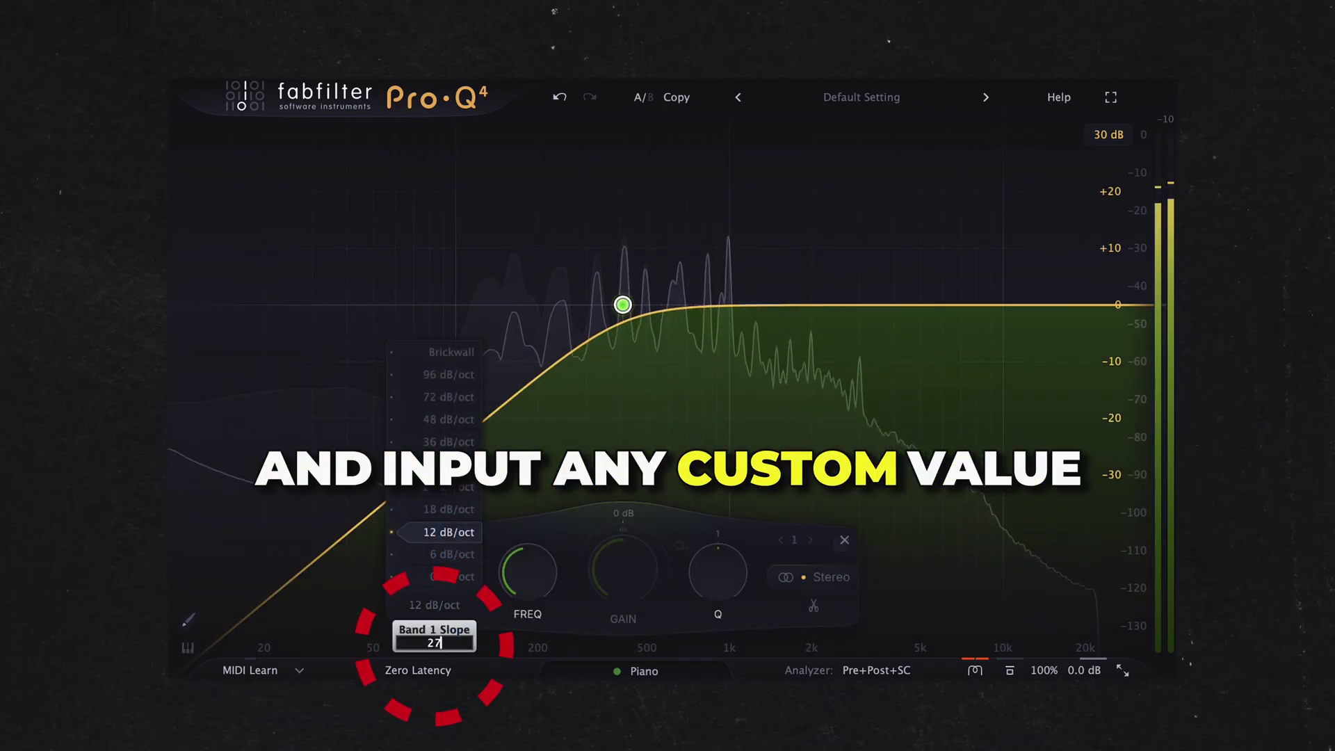
{"action": "key", "text": "Return"}
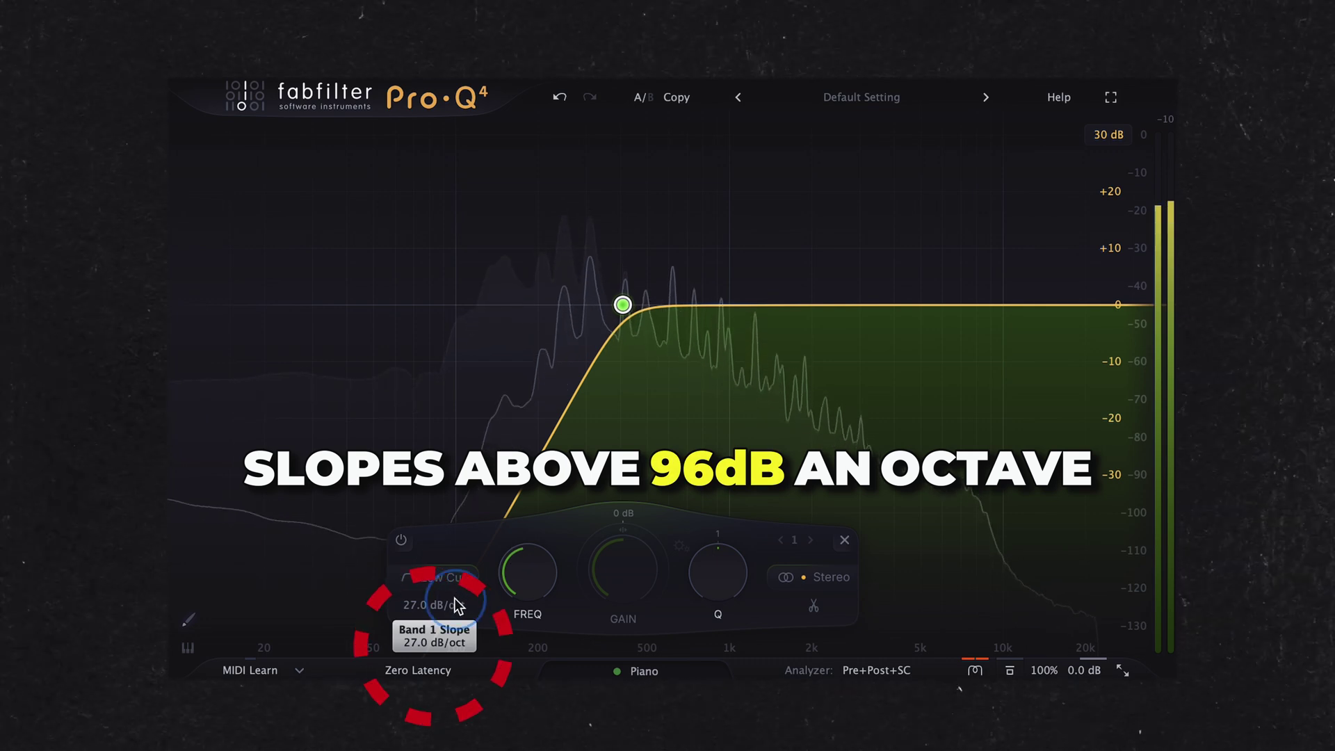
{"action": "scroll", "coordinate": [459, 605], "scroll_direction": "up", "scroll_amount": 5}
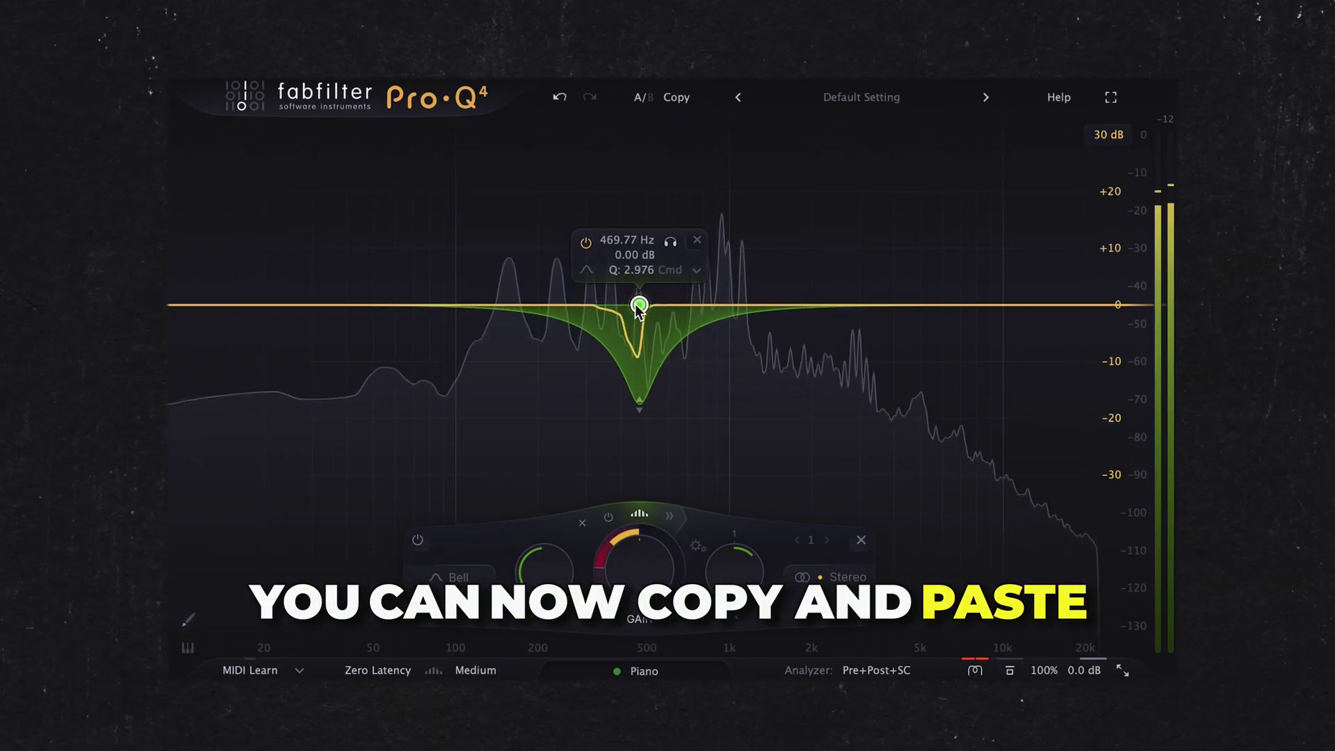
Copy the bell band and paste it as a new second band on the curve.
{"action": "right_click", "coordinate": [638, 306]}
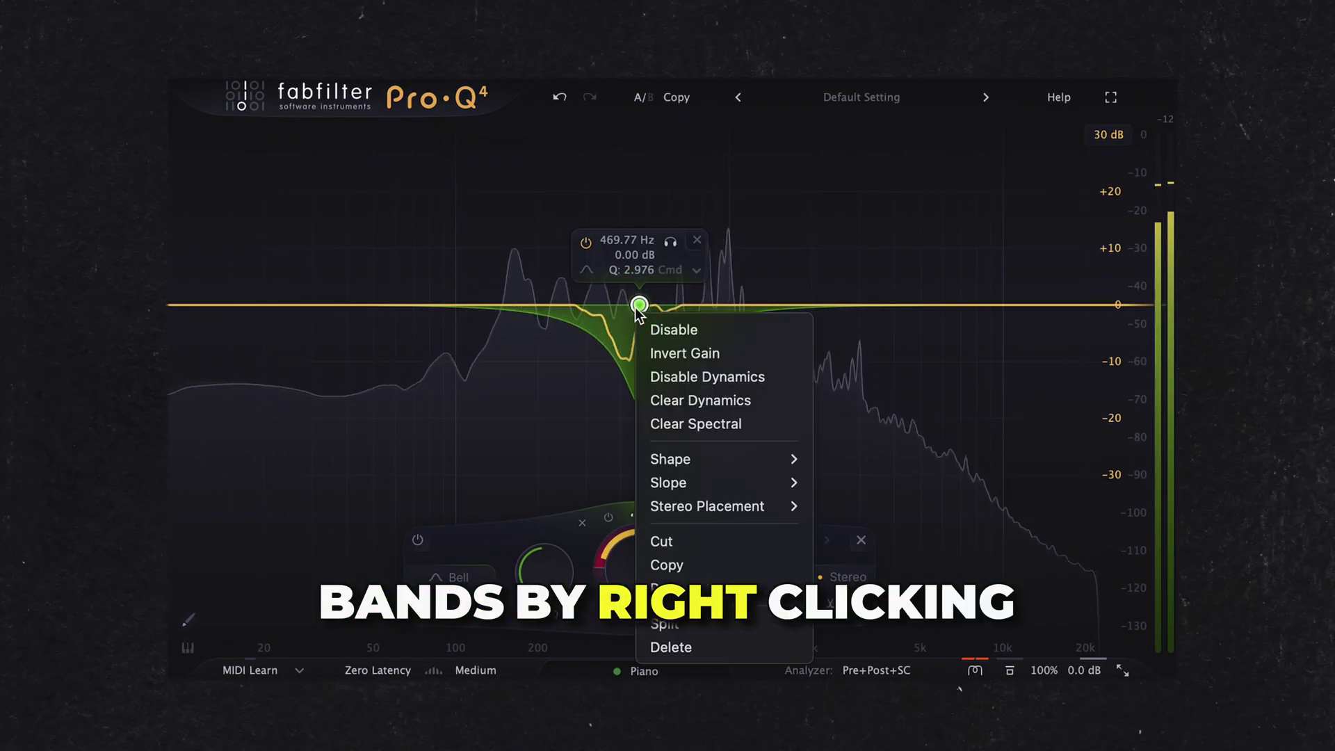
{"action": "left_click", "coordinate": [674, 564]}
{"action": "right_click", "coordinate": [844, 305]}
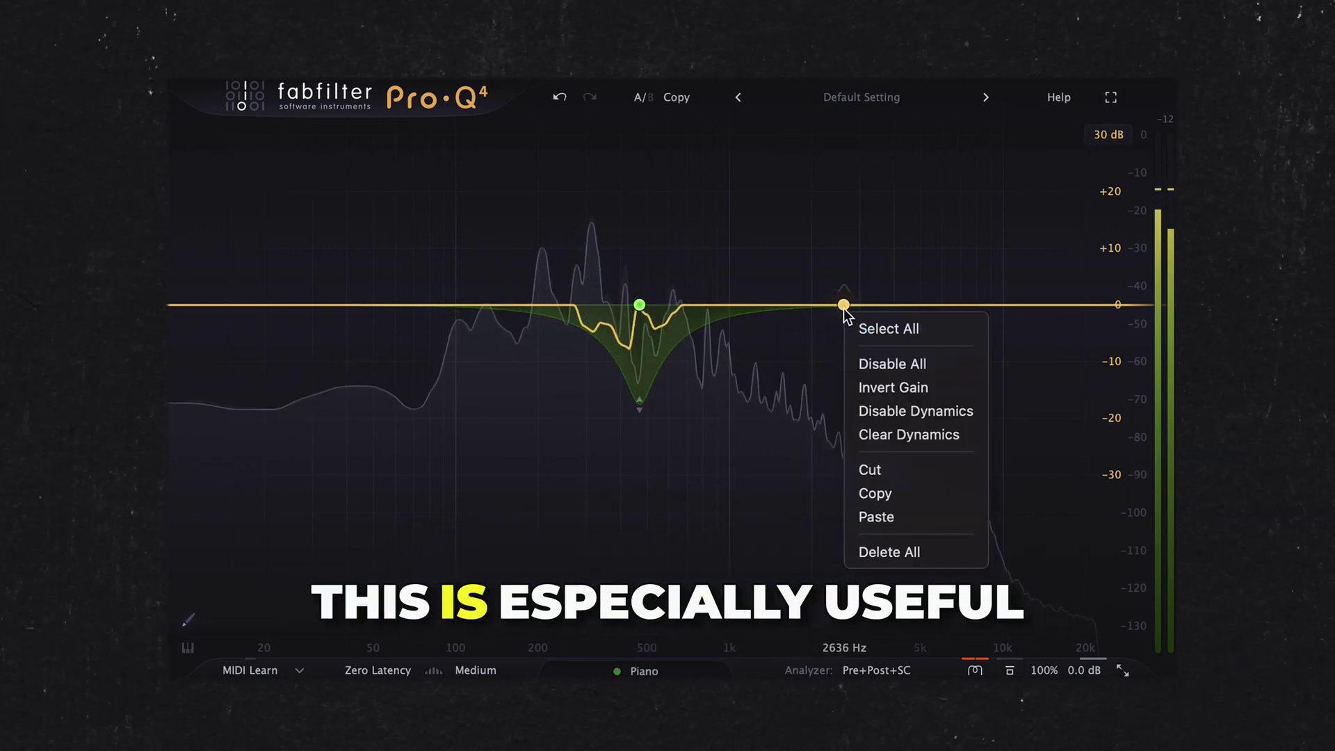
{"action": "left_click", "coordinate": [857, 515]}
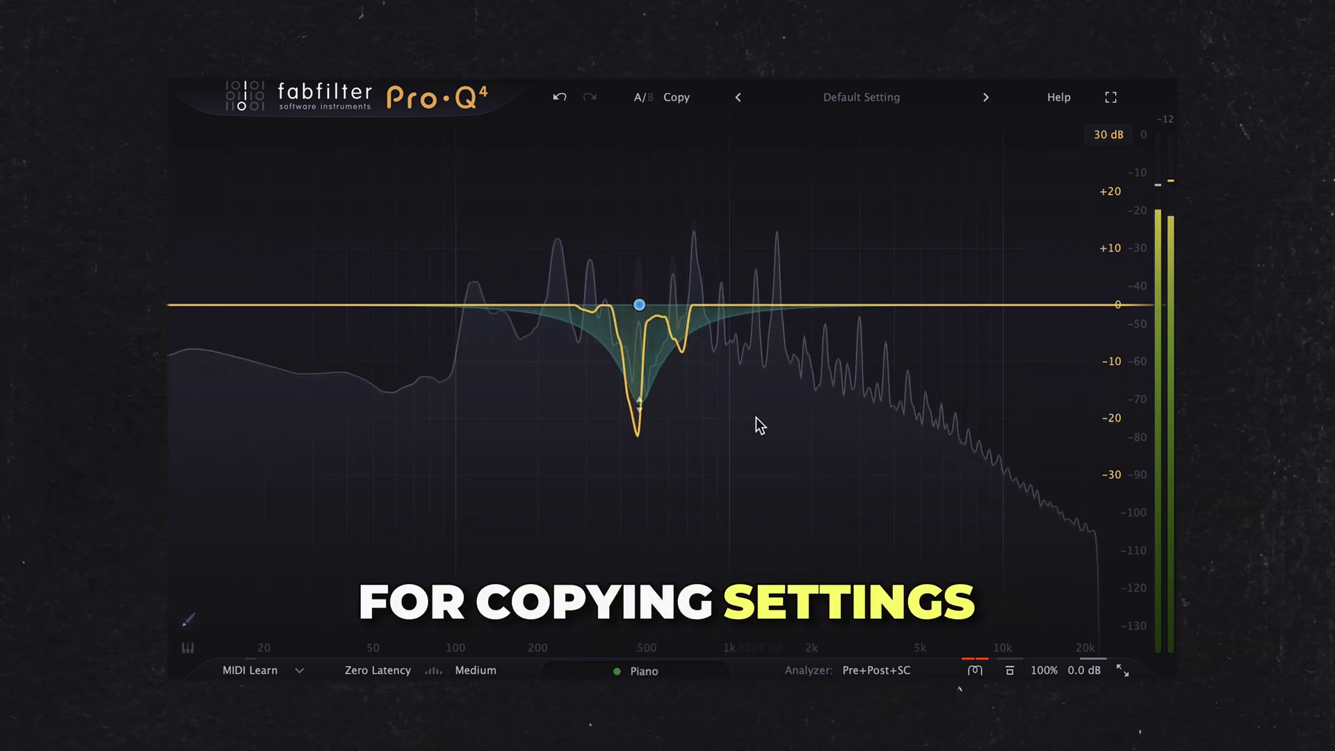
Select the pasted second band and delete it.
{"action": "left_click", "coordinate": [640, 306]}
{"action": "mouse_move", "coordinate": [529, 574]}
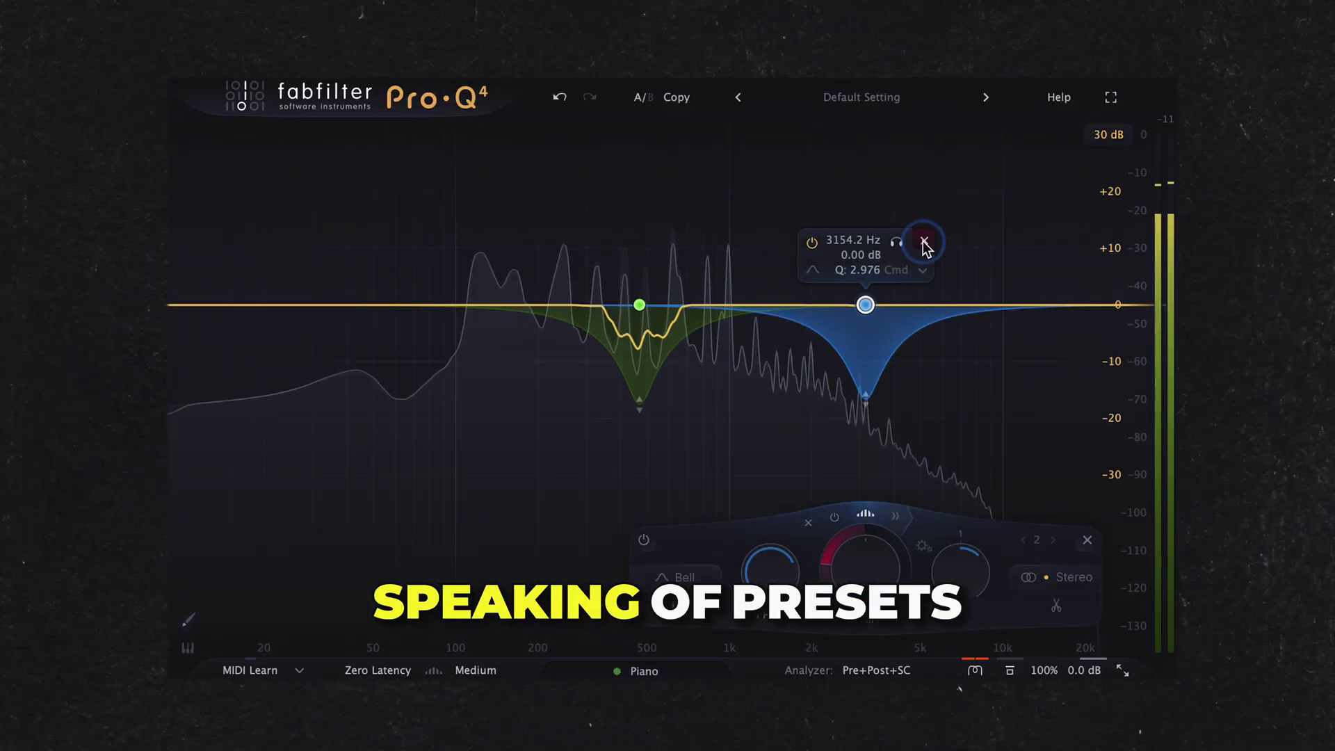
{"action": "left_click", "coordinate": [925, 243]}
In the preset browser, search 'vocal', clear it, then search for 'kick'.
{"action": "left_click", "coordinate": [899, 100]}
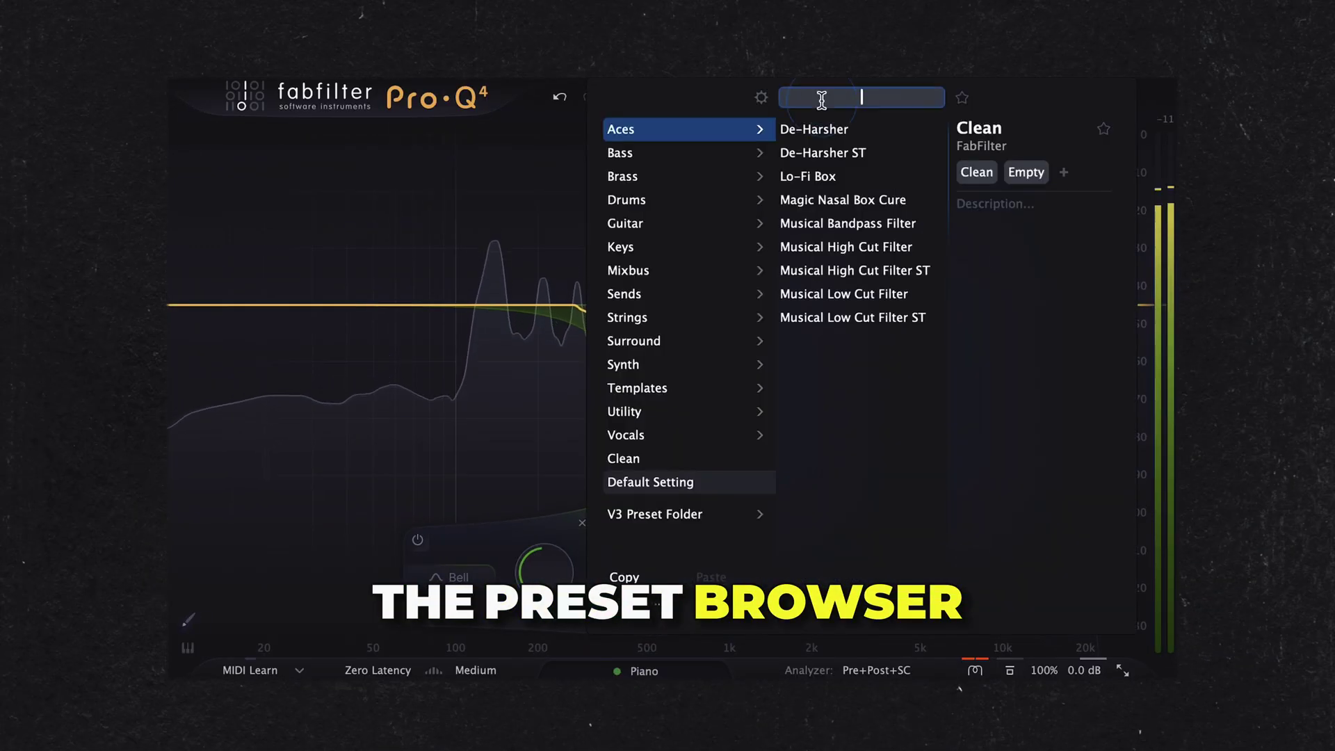
{"action": "type", "text": "vocal"}
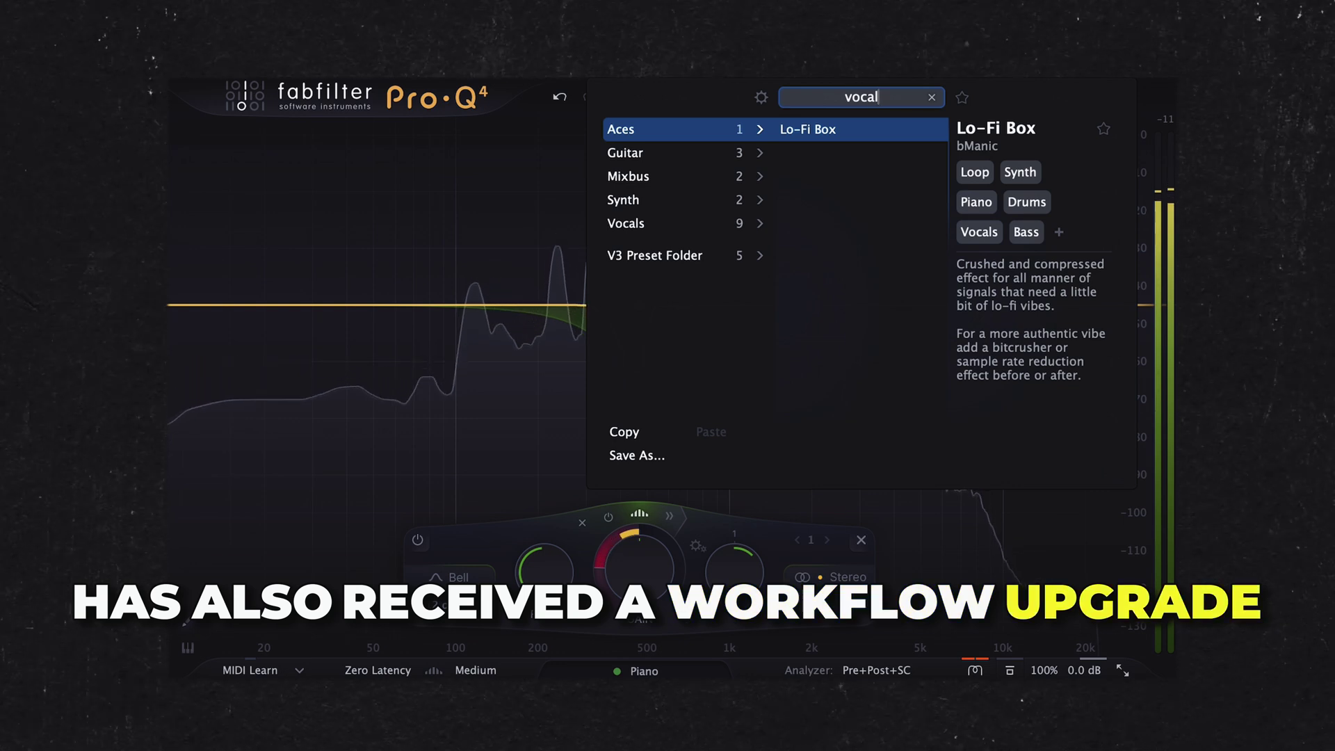
{"action": "left_click", "coordinate": [932, 98]}
{"action": "type", "text": "kick"}
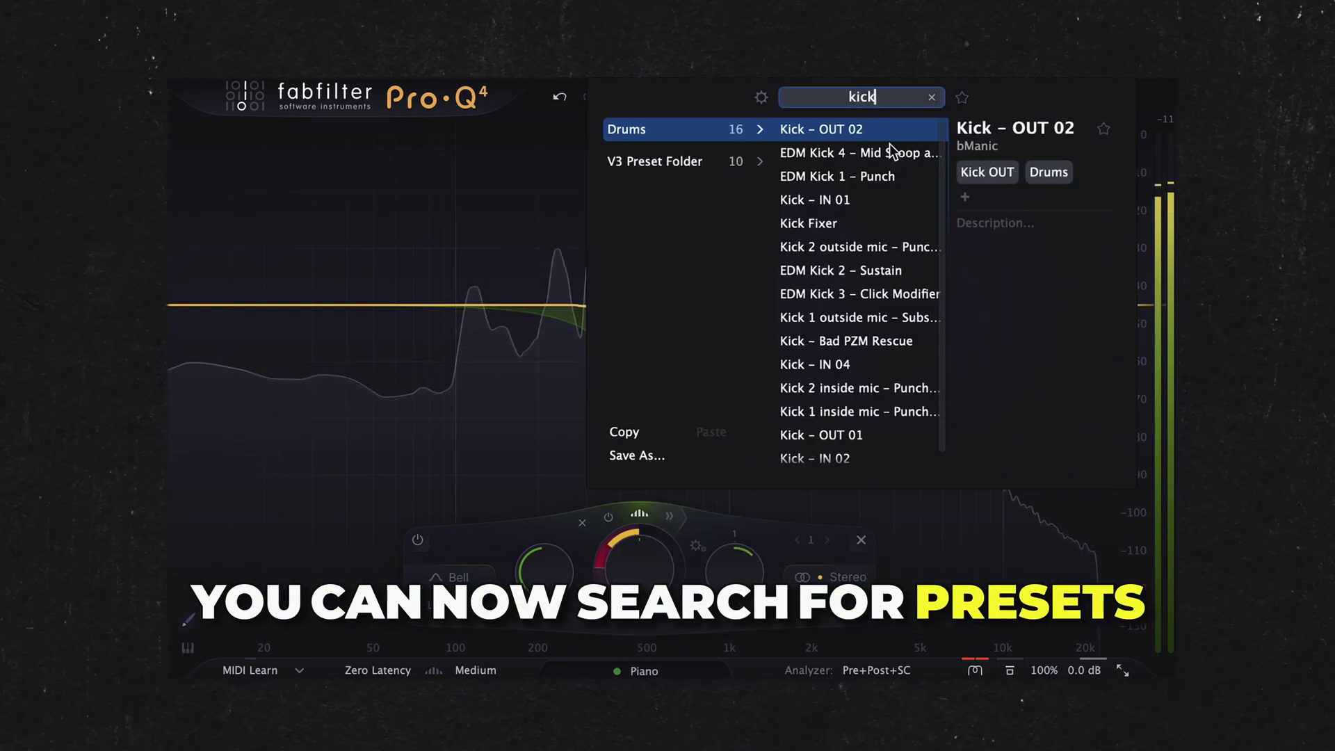